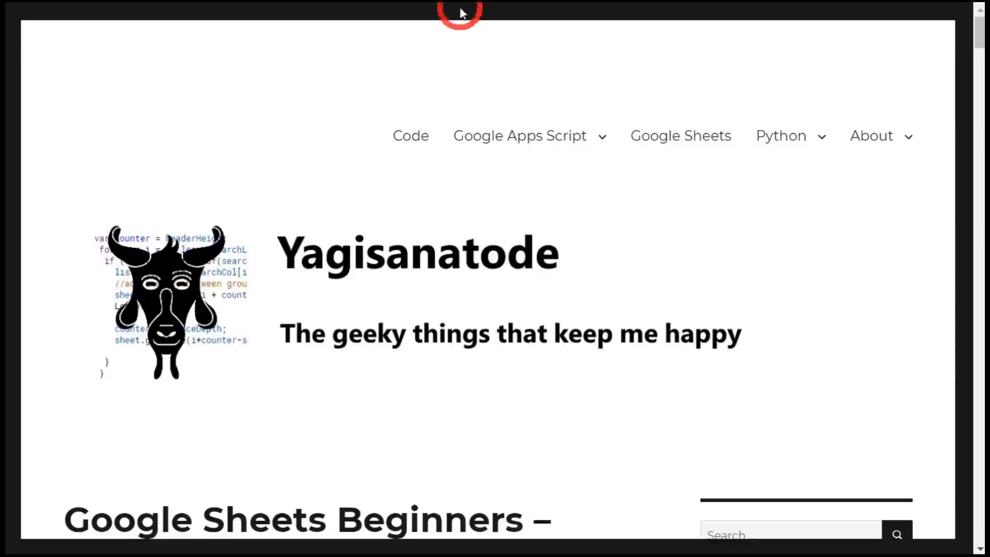
Copy the Yagisanatode home page address from the browser
key(ctrl)
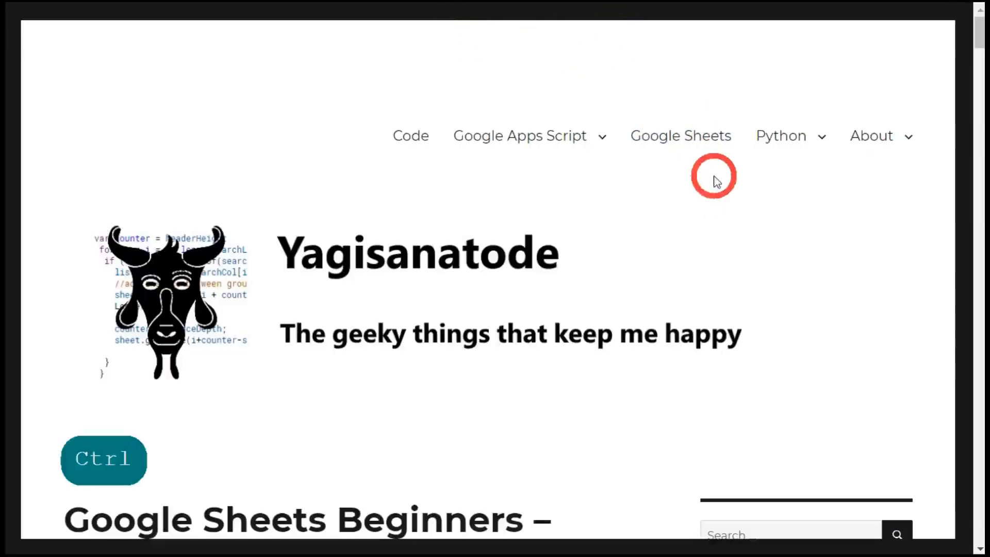
key(ctrl+c)
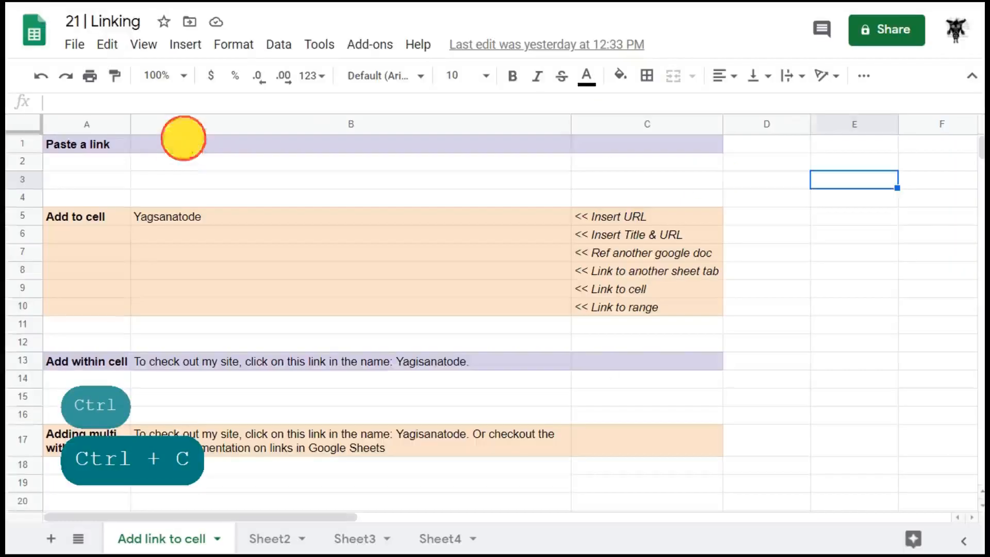
click(183, 139)
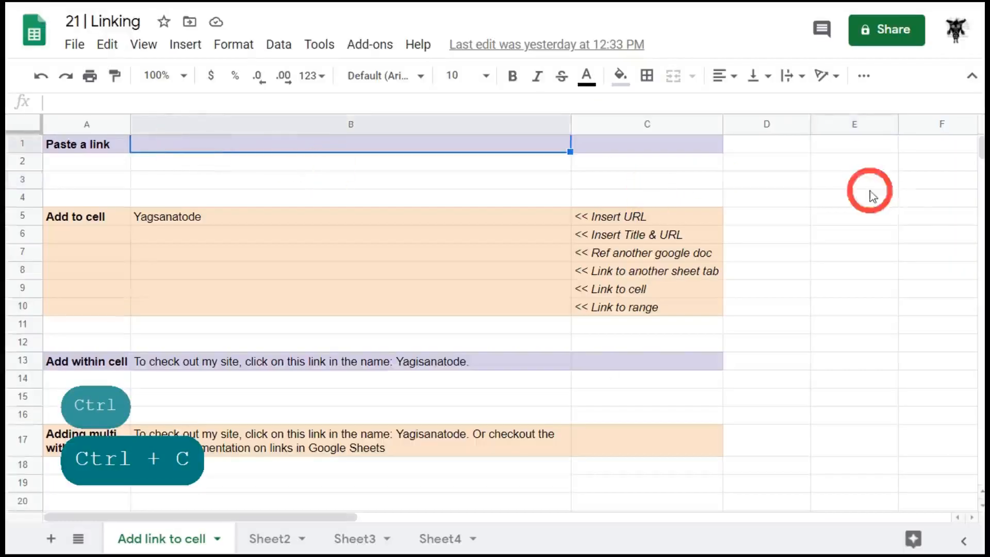
key(ctrl+v)
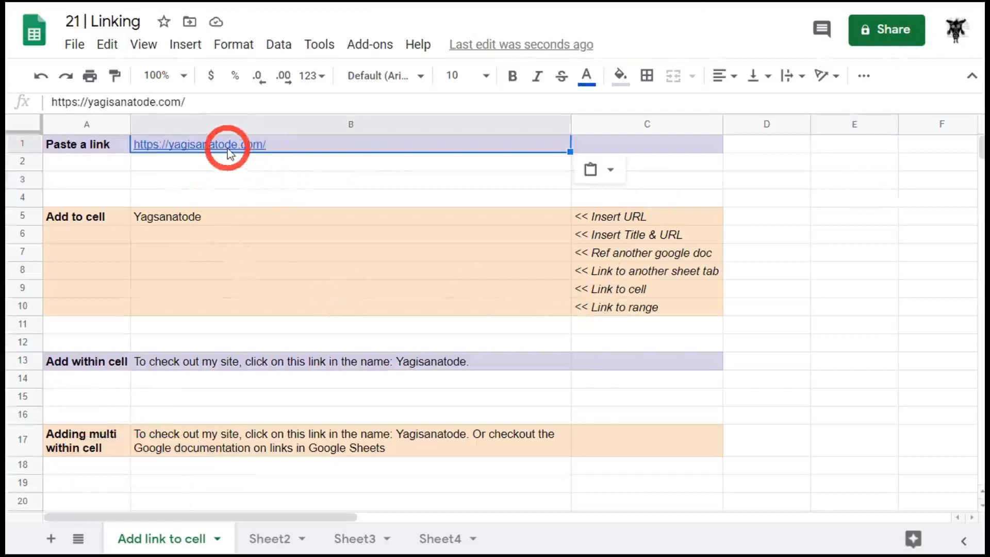
mouse_move(226, 149)
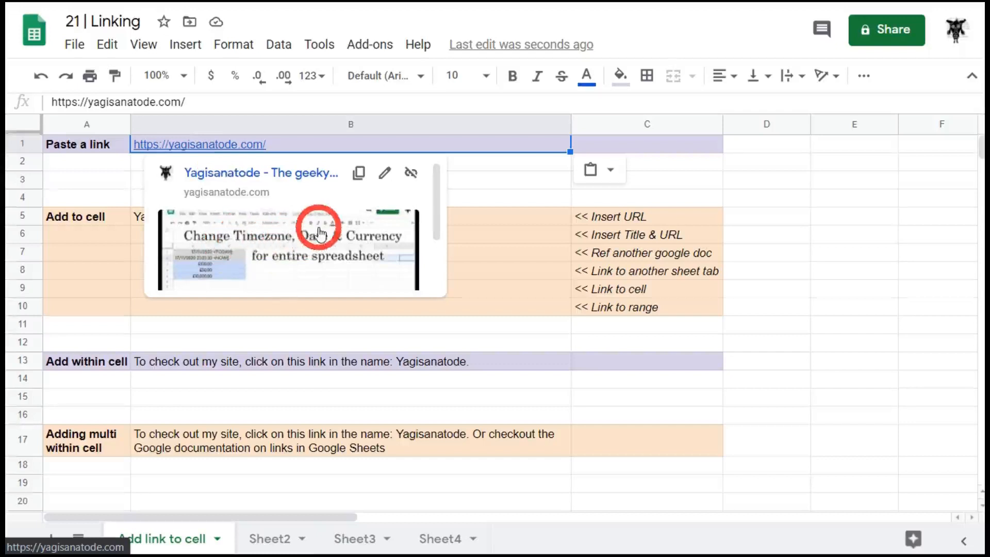
scroll(319, 233, down, 2)
scroll(320, 234, up, 2)
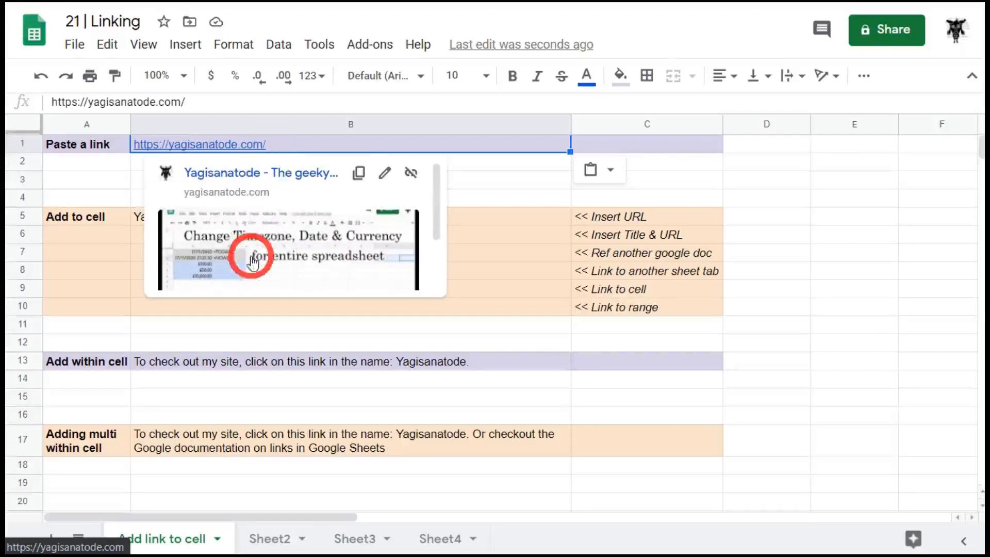
click(284, 172)
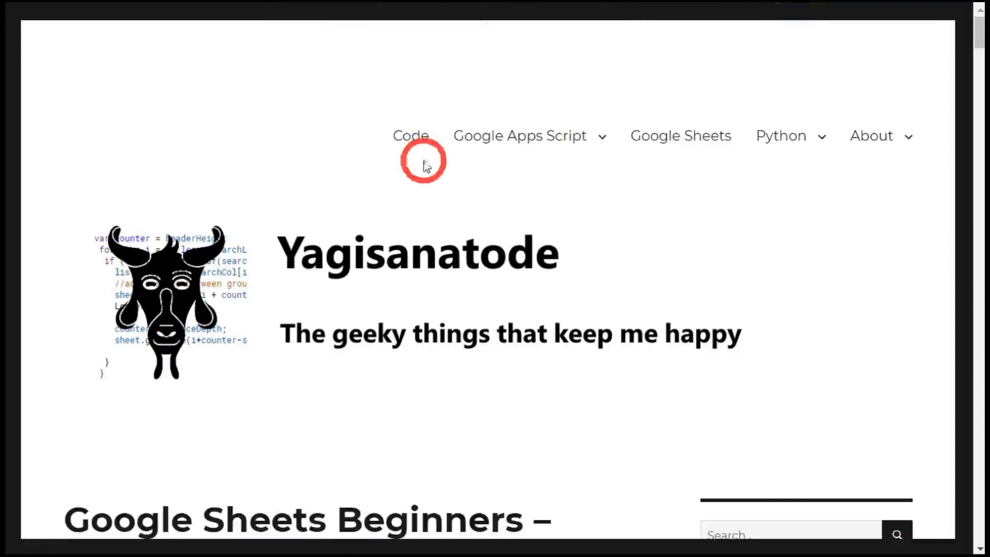
mouse_move(483, 126)
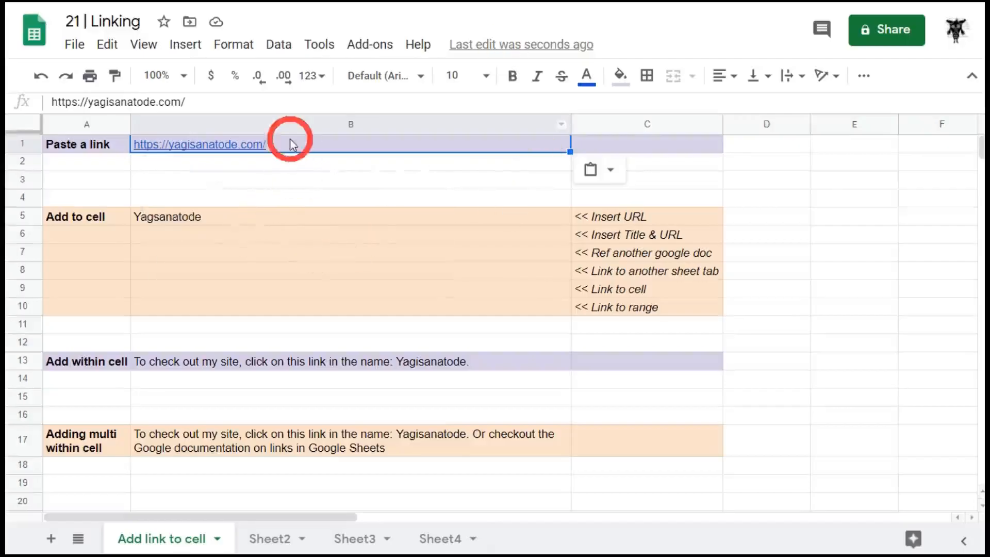
mouse_move(287, 144)
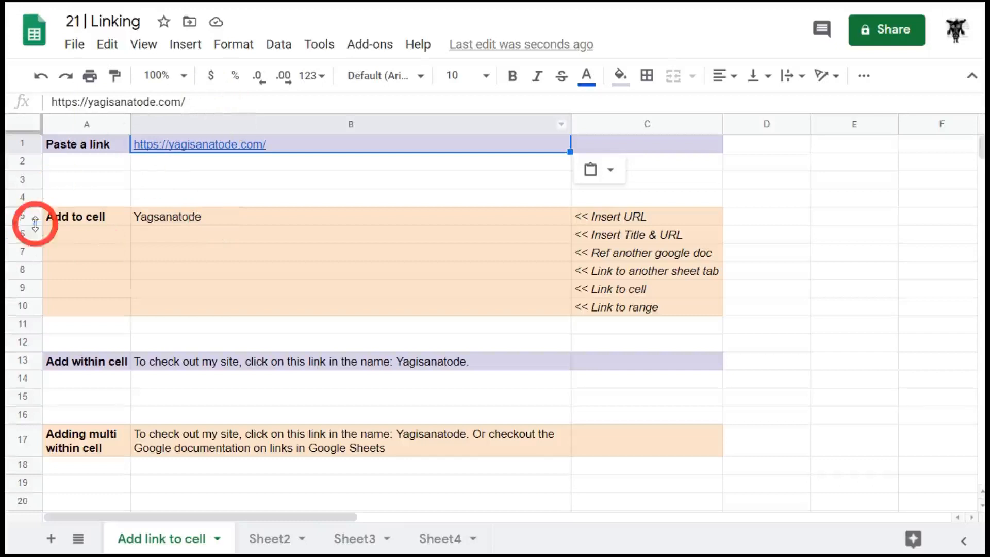
click(185, 218)
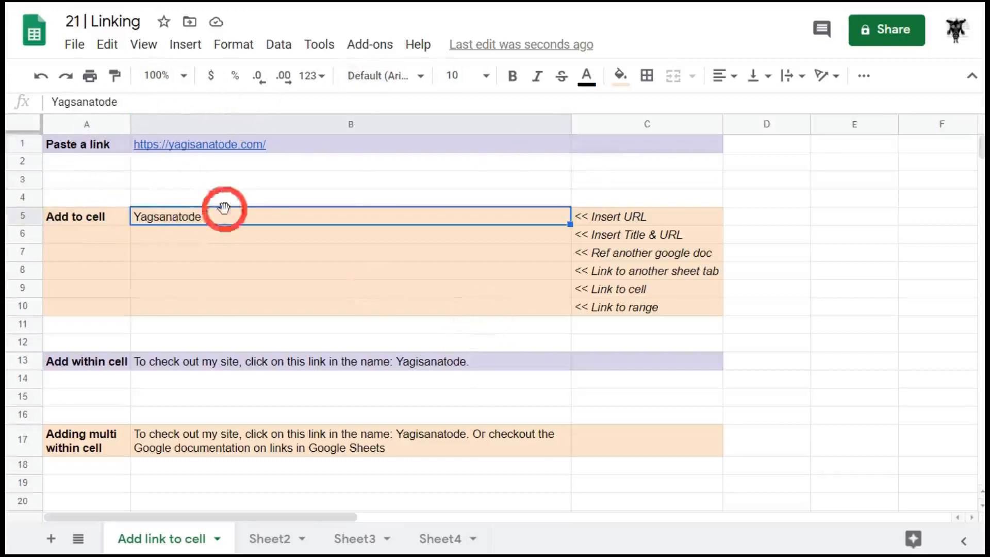
click(187, 44)
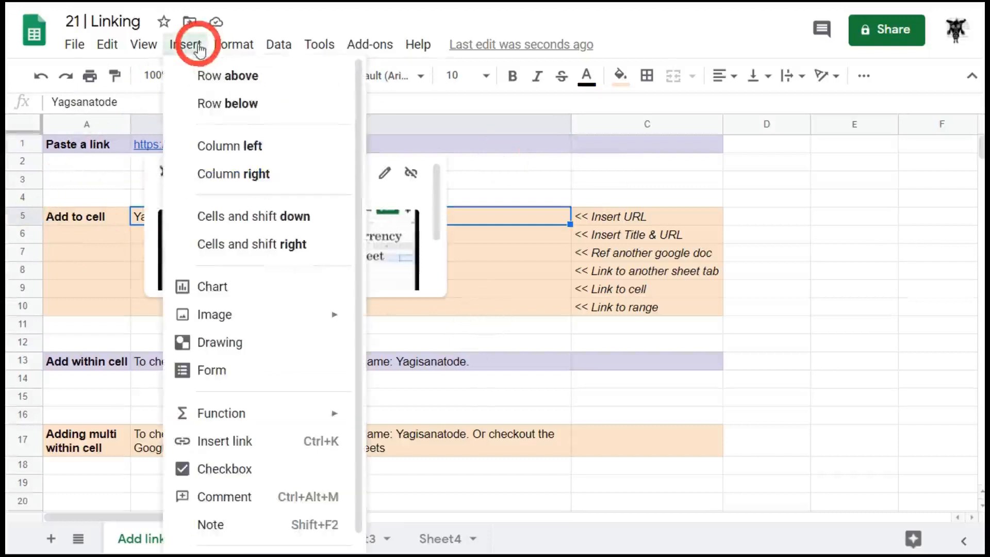
click(273, 447)
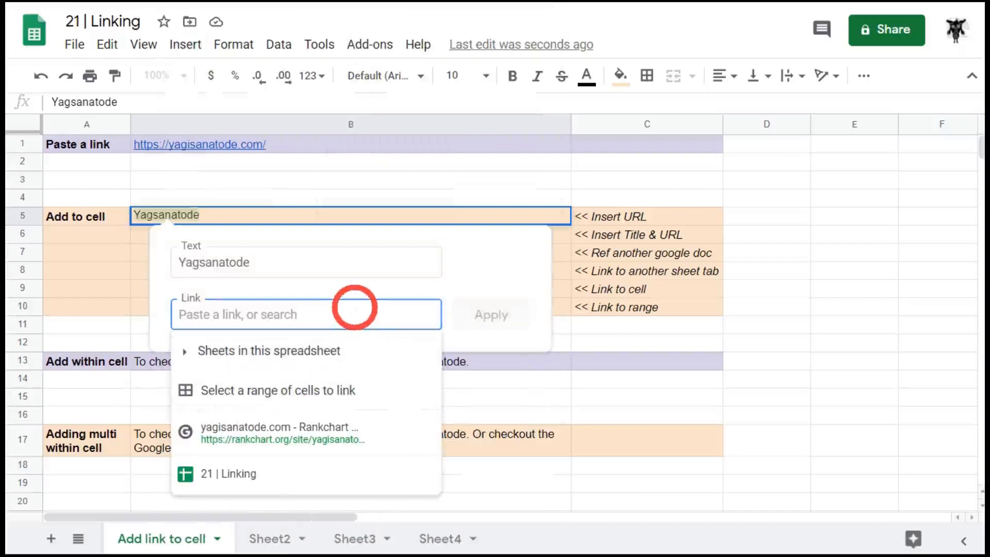
key(ctrl+v)
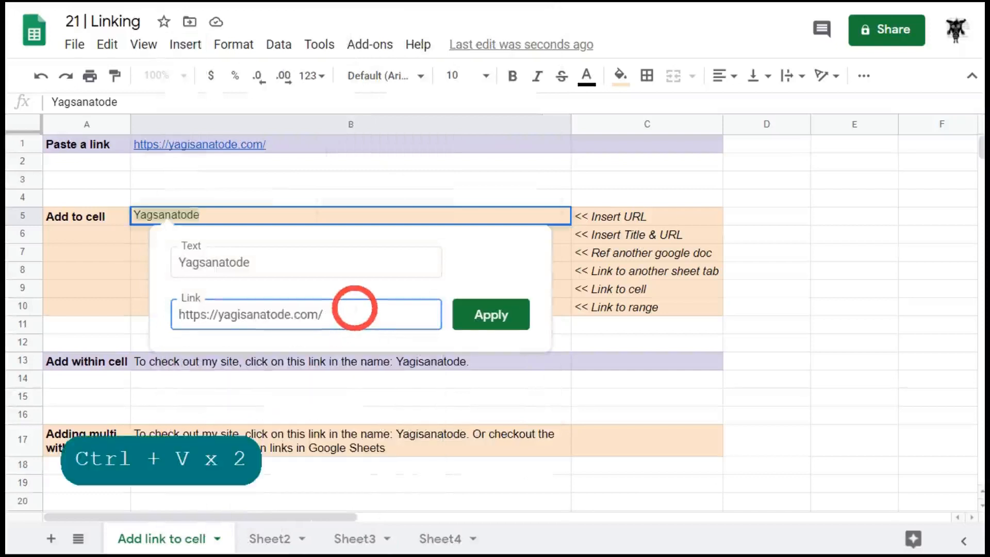
click(523, 323)
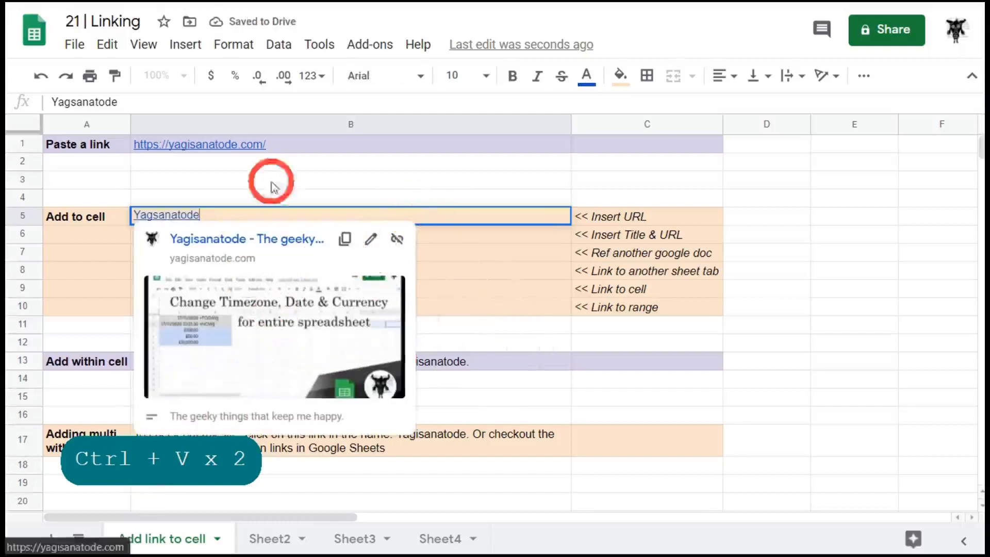
Move off B5 and undo the newly added link
click(472, 243)
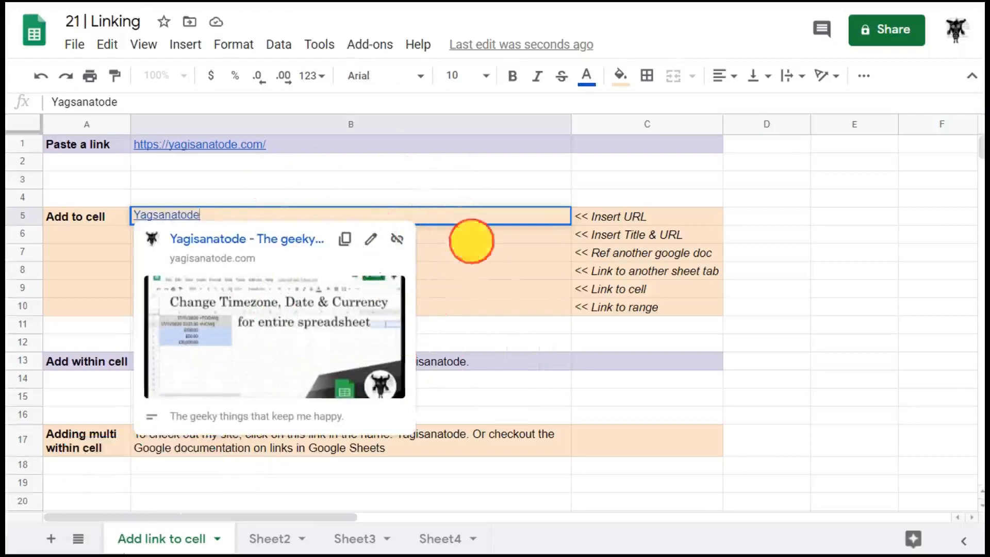
click(558, 289)
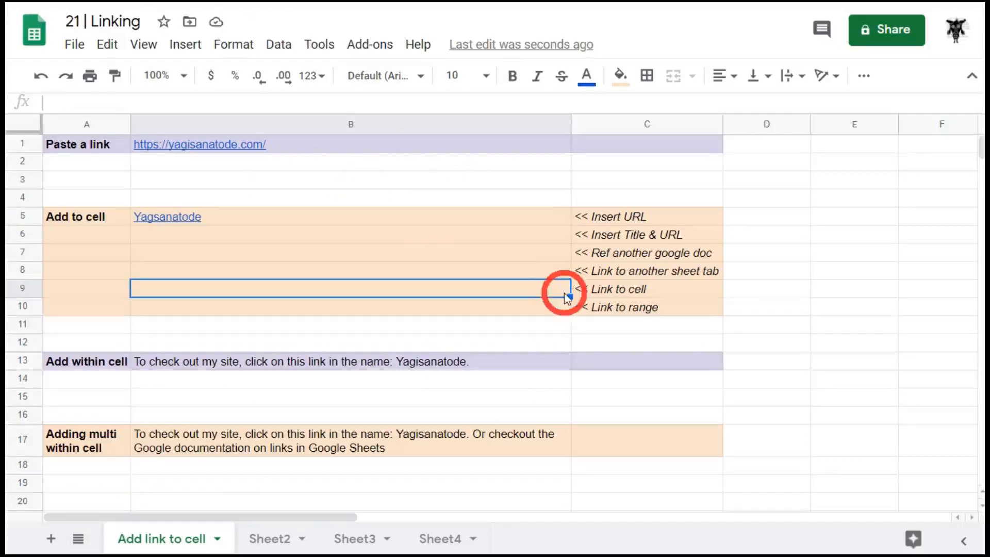
key(ctrl+z)
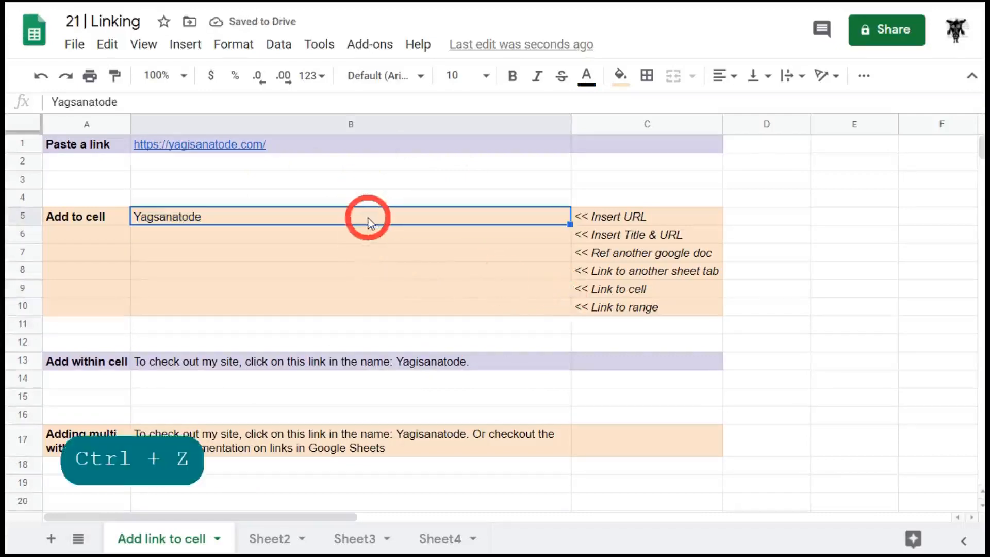
right_click(369, 220)
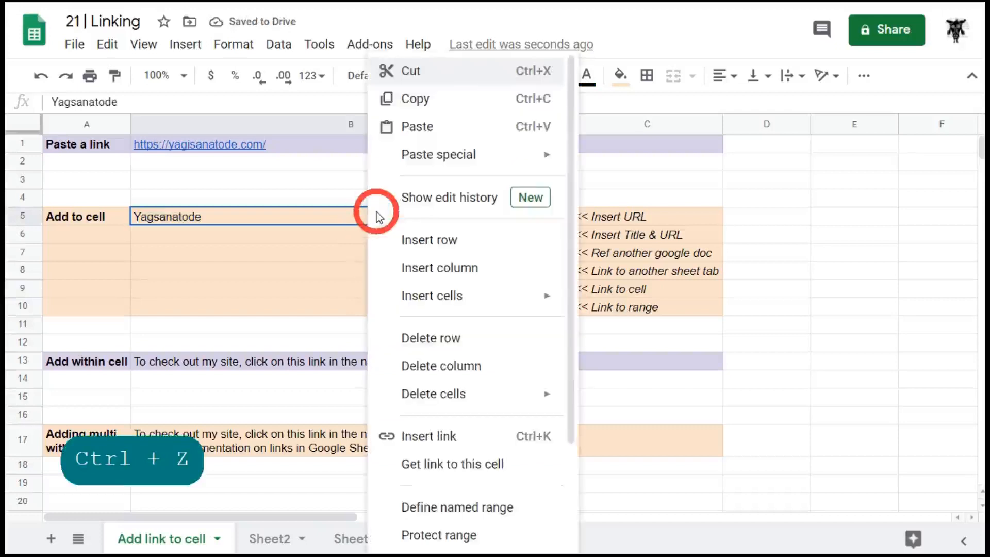
click(471, 436)
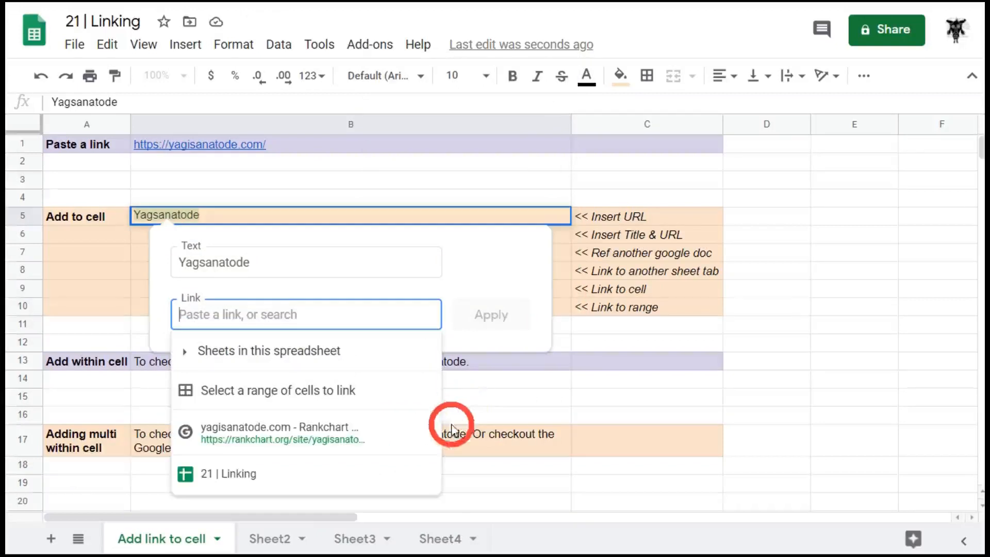
key(ctrl+v)
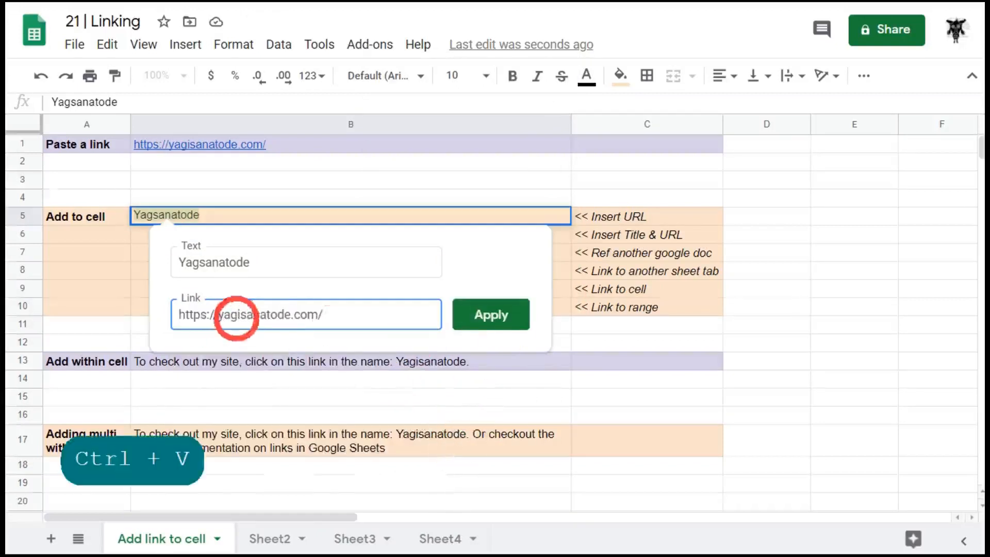
click(491, 314)
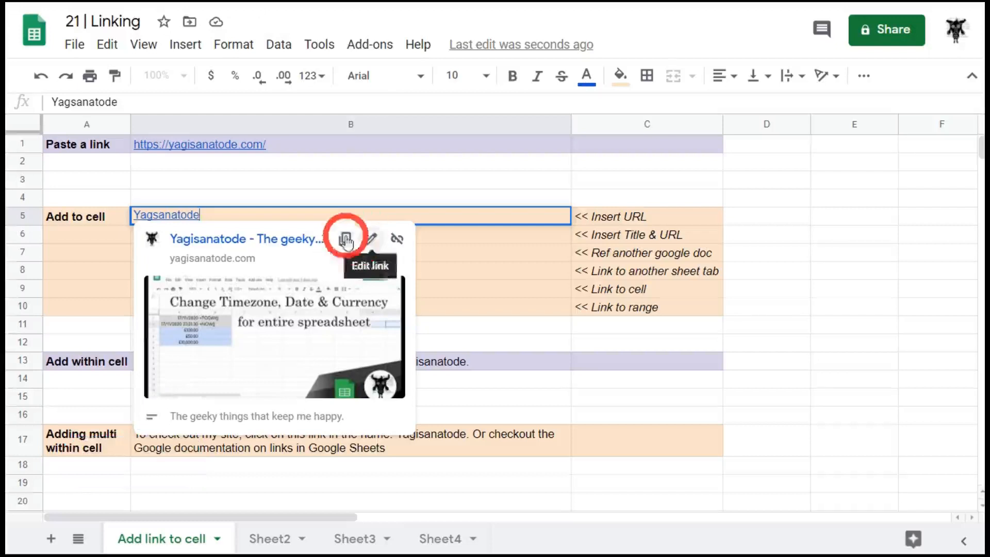
Reopen B5's link for editing, apply it unchanged, then remove the link
click(370, 238)
key(ctrl+c)
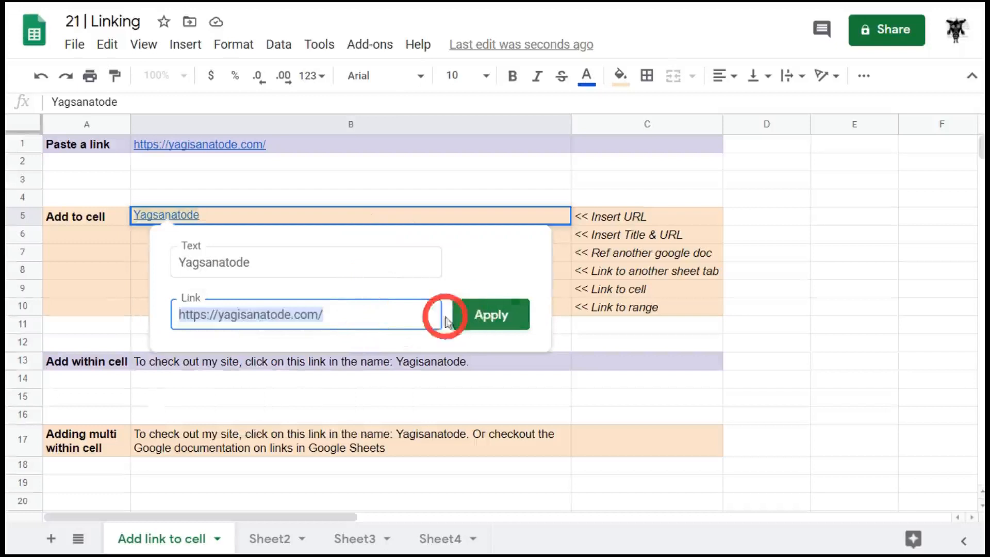
click(505, 316)
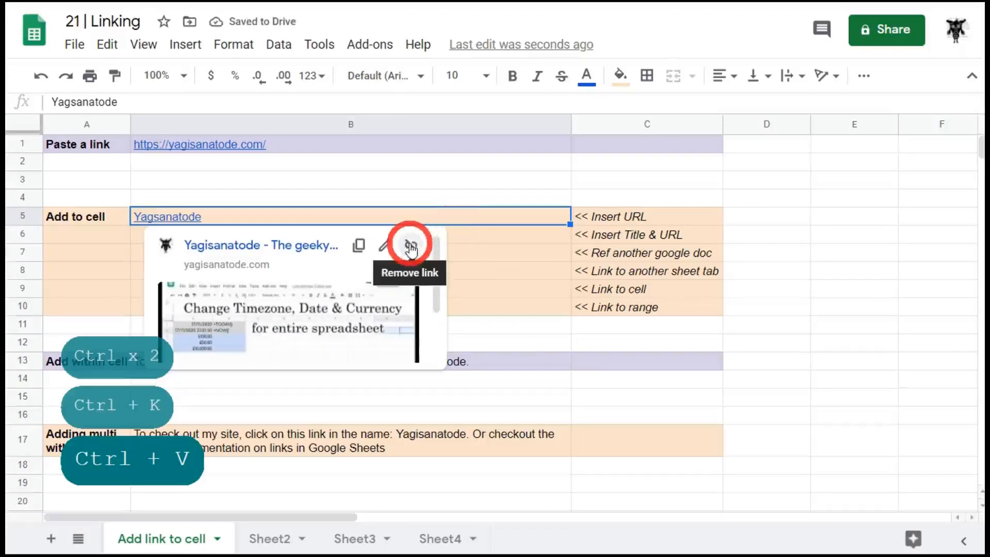
click(410, 246)
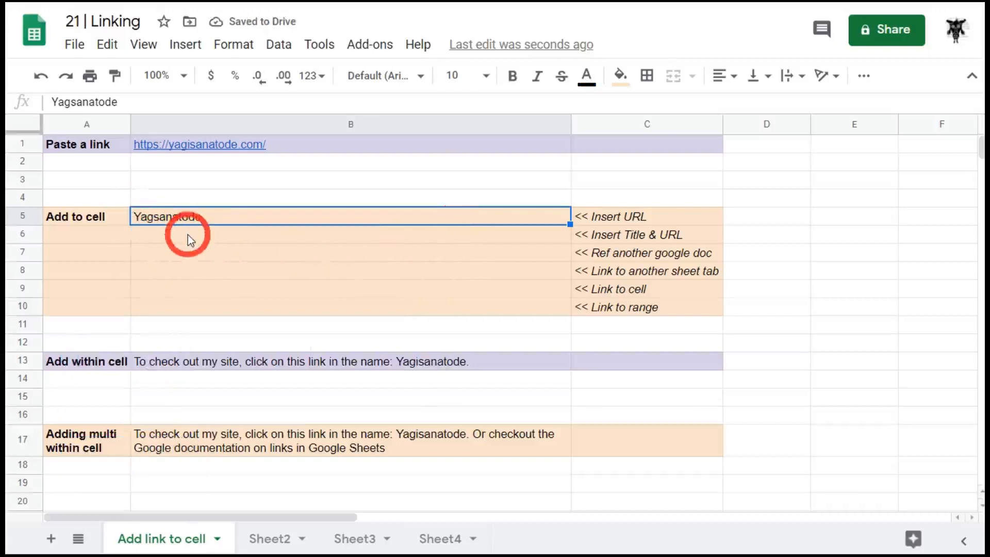
click(222, 265)
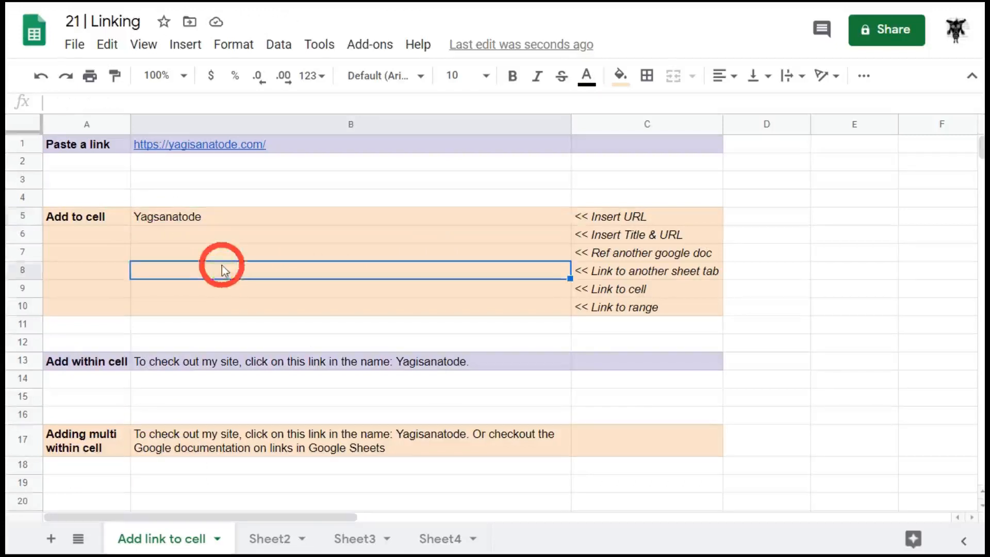
click(270, 216)
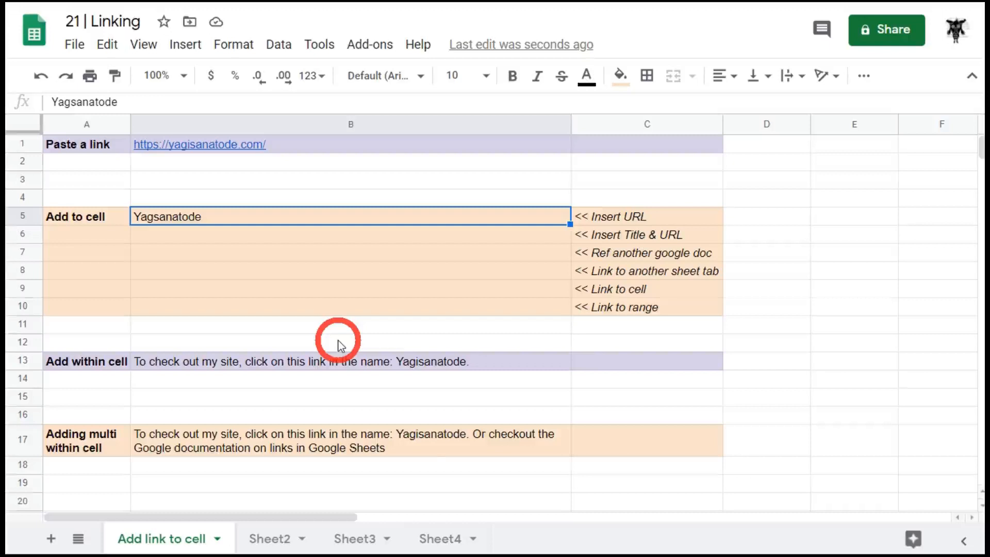
key(ctrl+k)
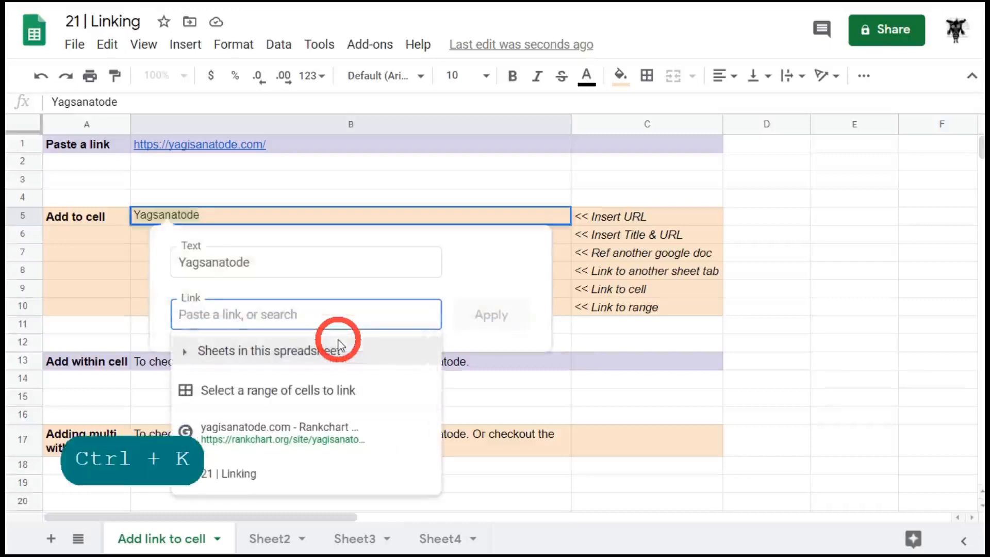
key(ctrl+v)
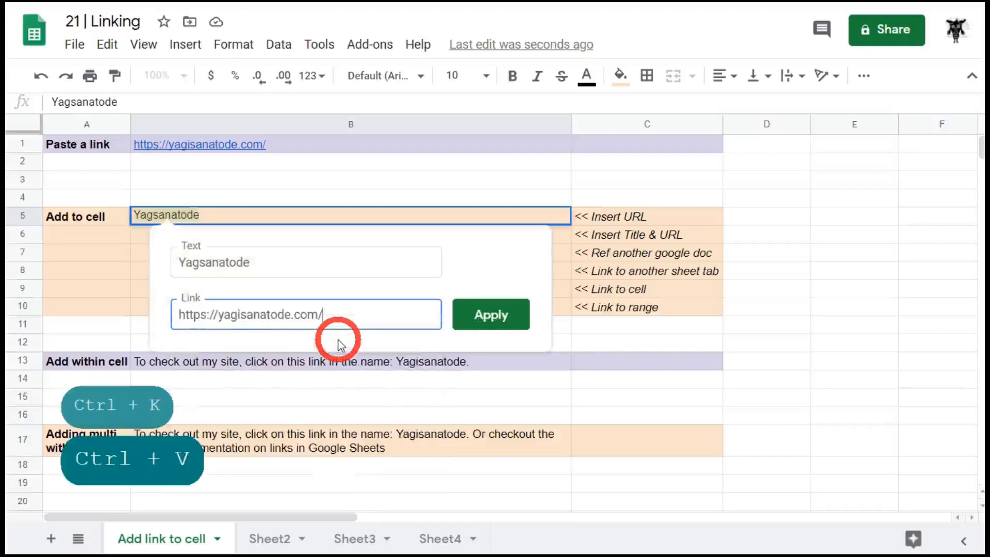
click(491, 315)
click(562, 248)
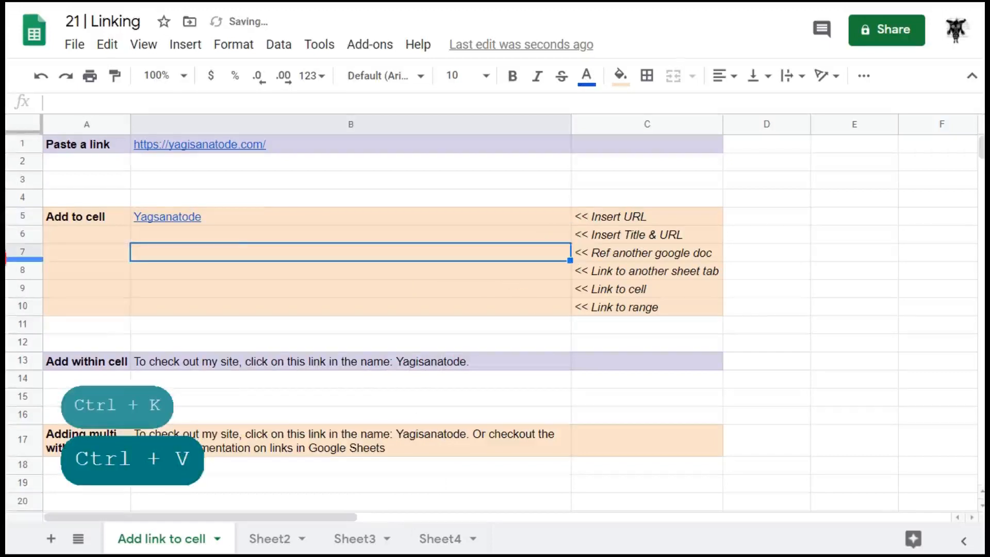
click(256, 237)
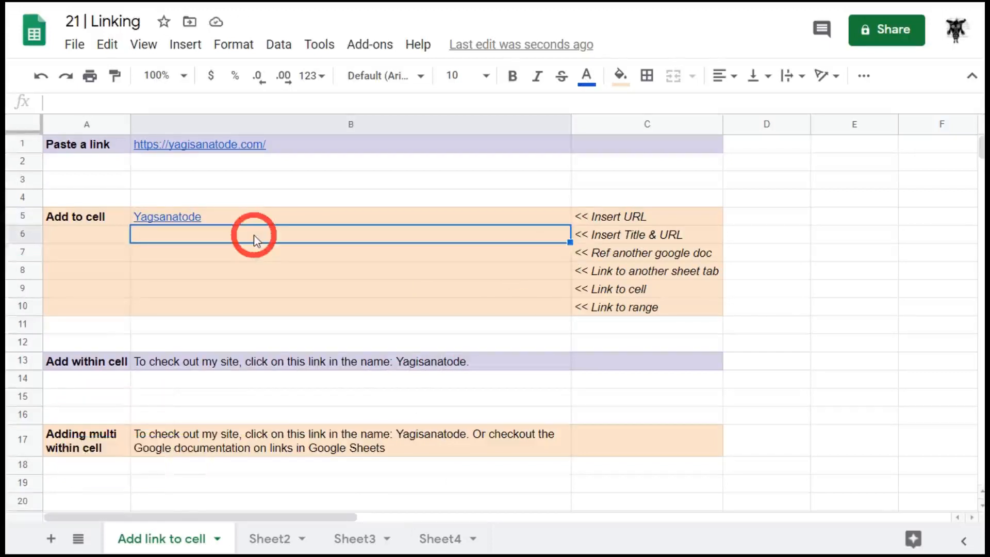
mouse_move(291, 213)
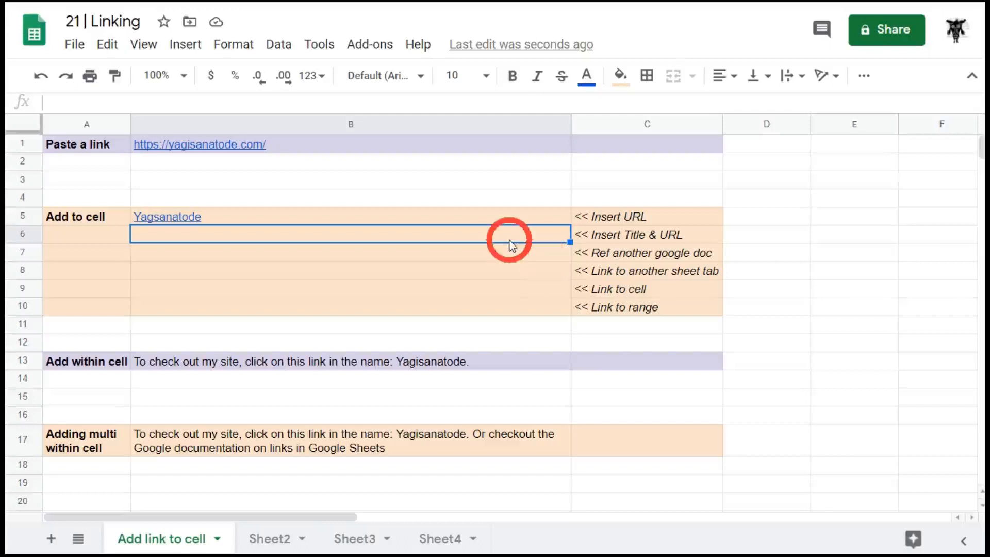
key(ctrl+k)
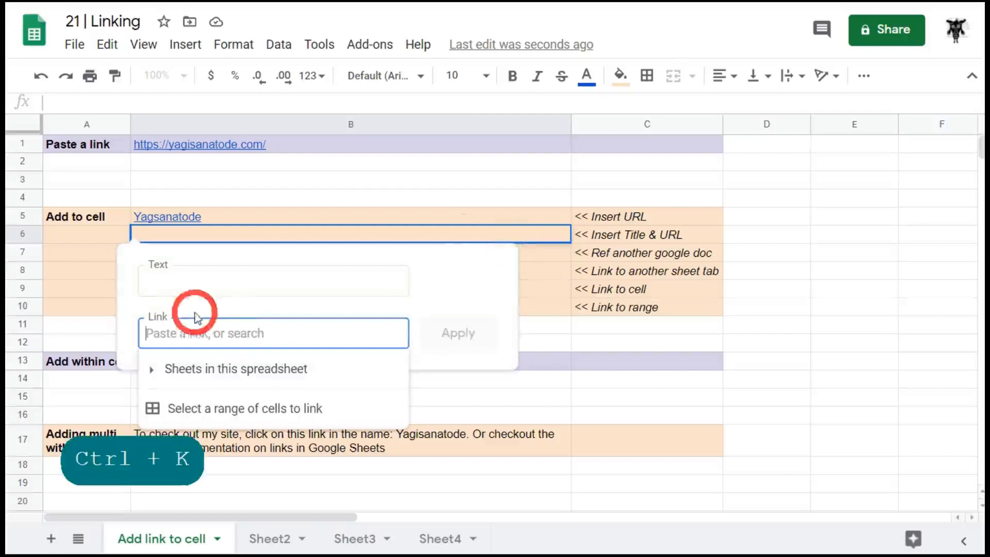
click(203, 285)
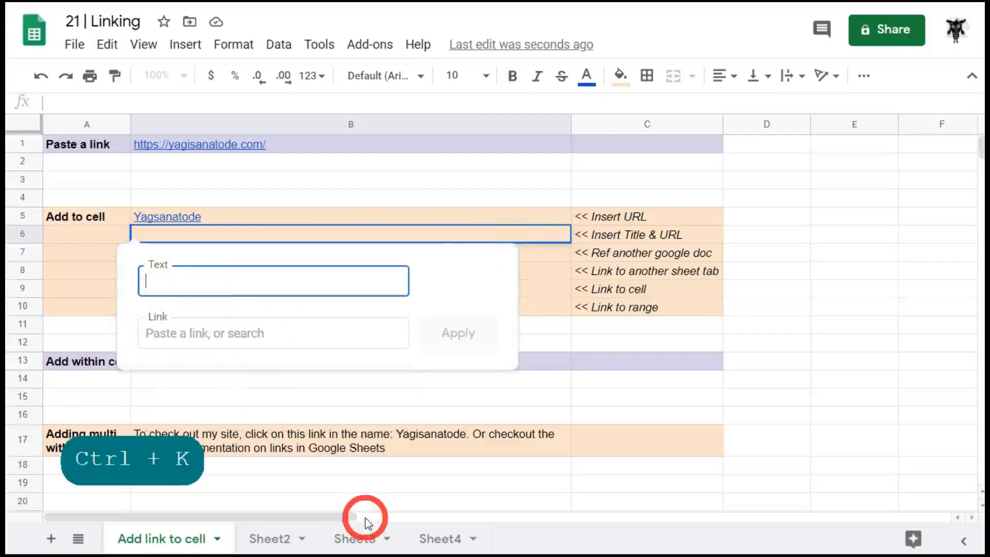
text(My website)
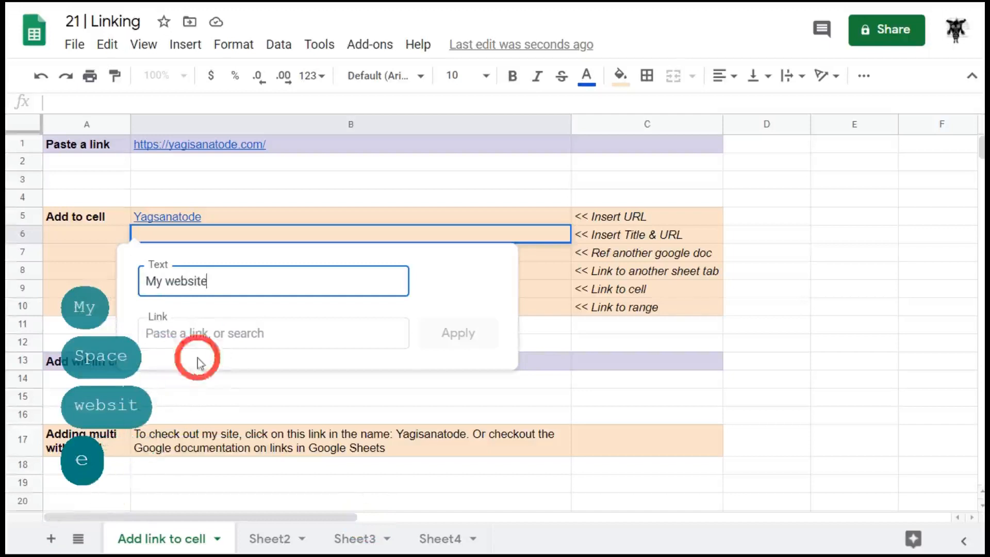
click(212, 333)
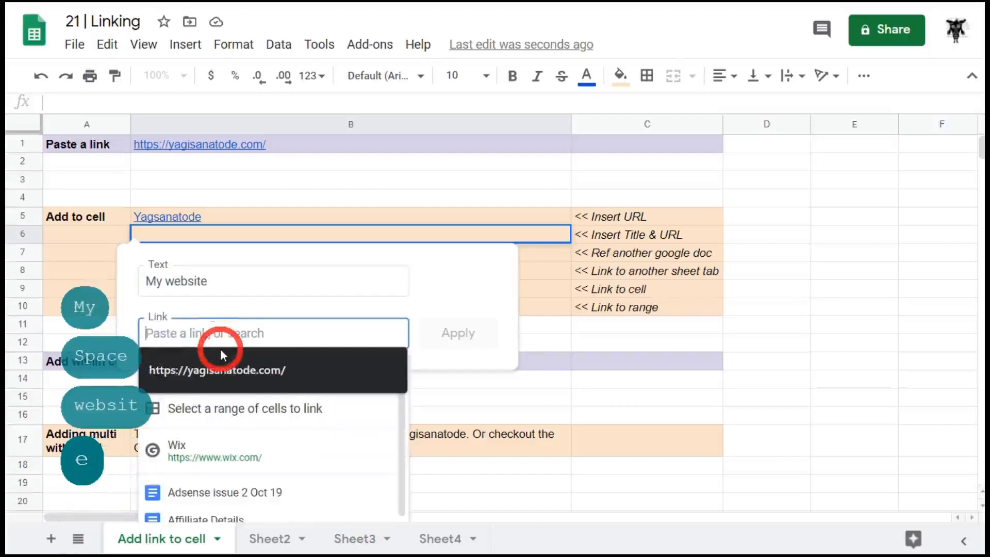
key(ctrl+v)
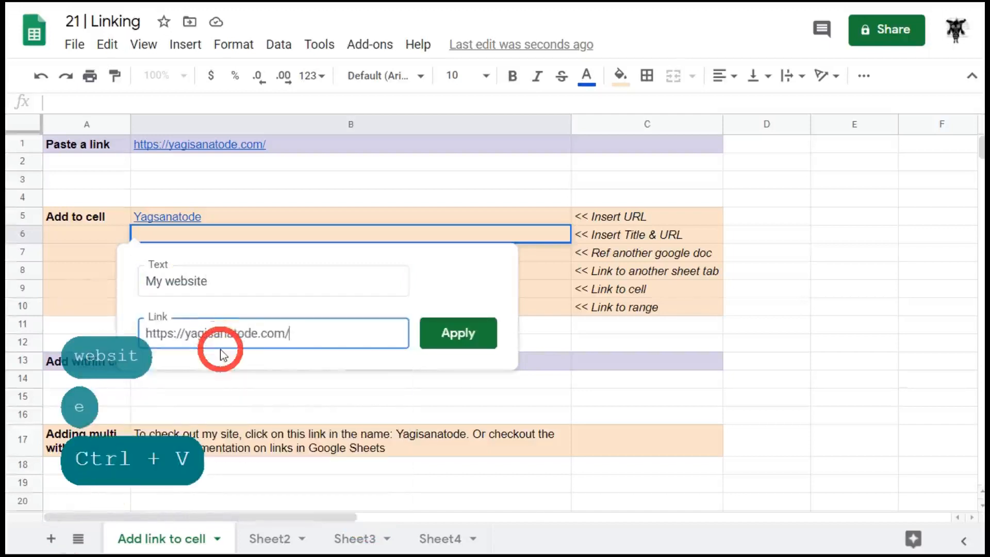
click(472, 343)
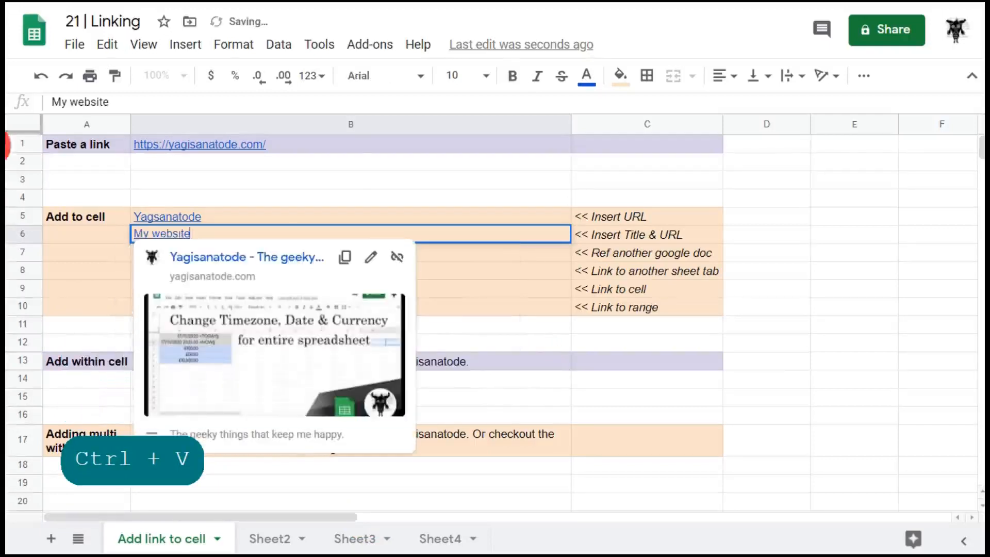
click(491, 273)
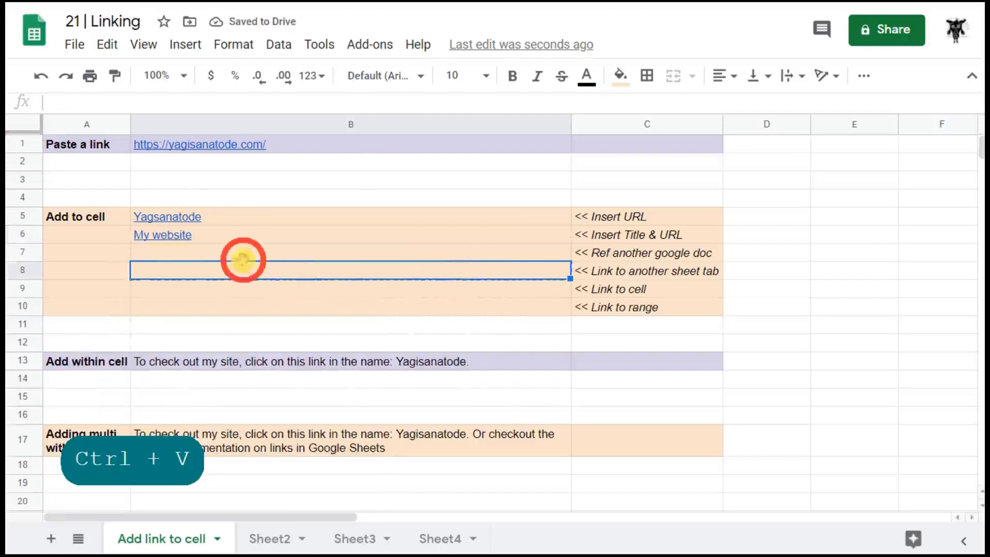
Link B7 to the '20 | Sharing and Permisssions' spreadsheet file
mouse_move(297, 240)
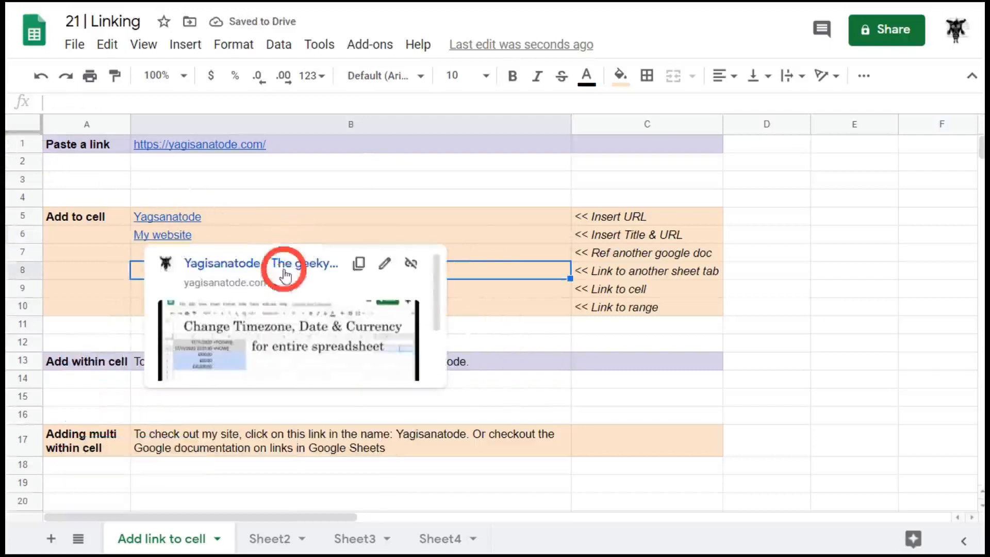
click(493, 250)
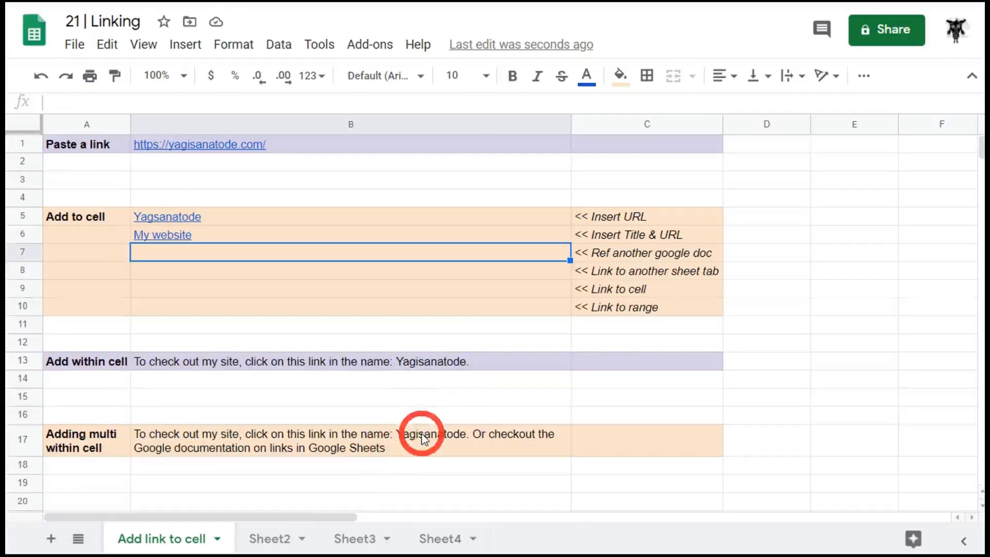
key(ctrl+k)
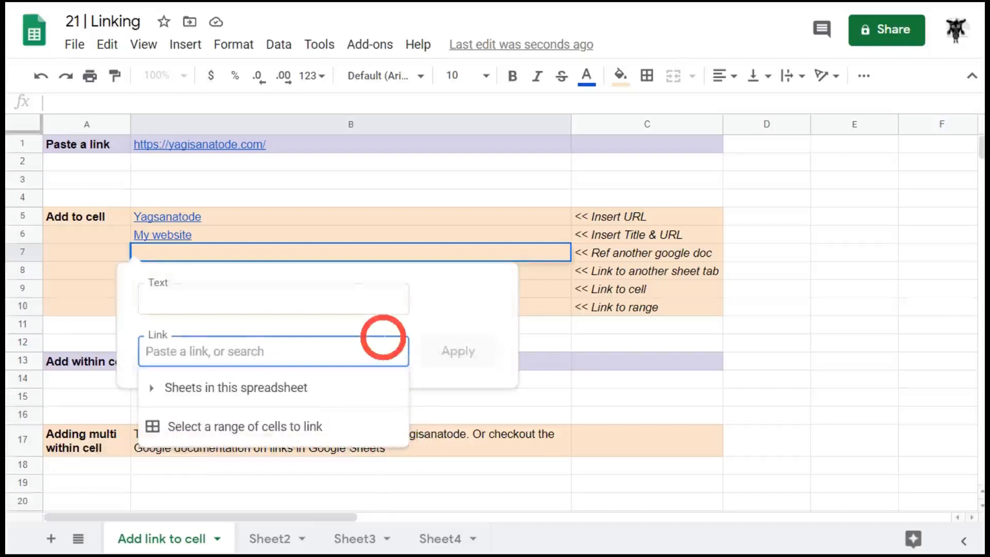
text(20 |)
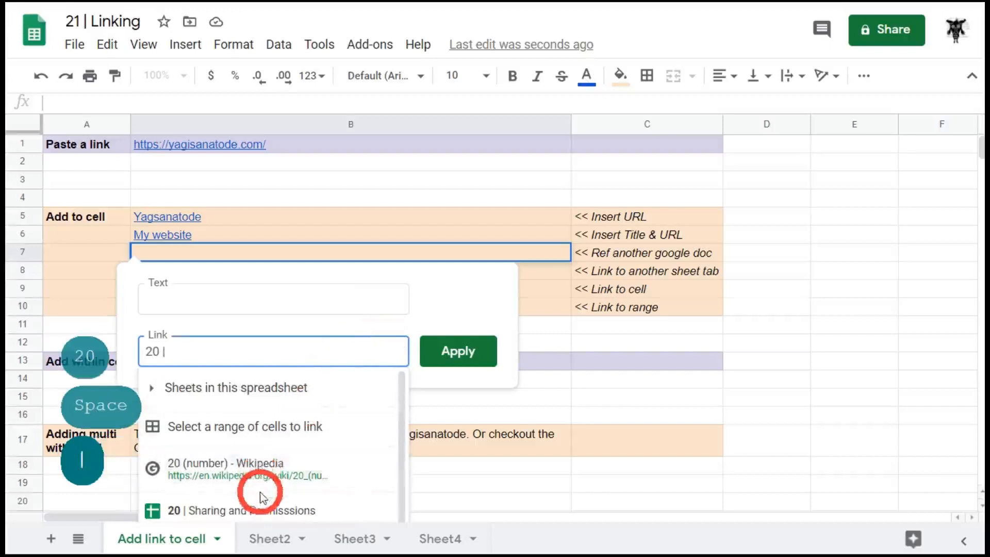
scroll(305, 454, down, 1)
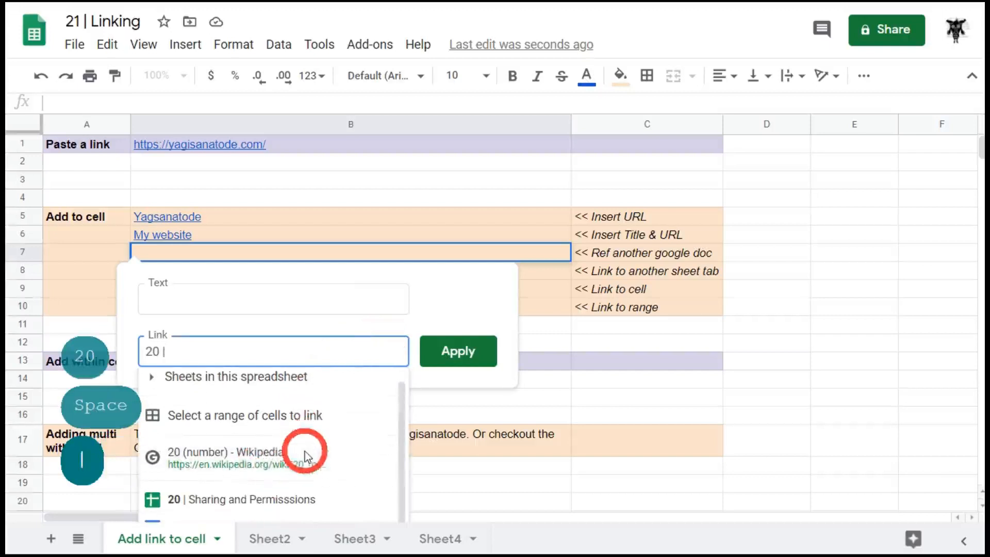
click(296, 503)
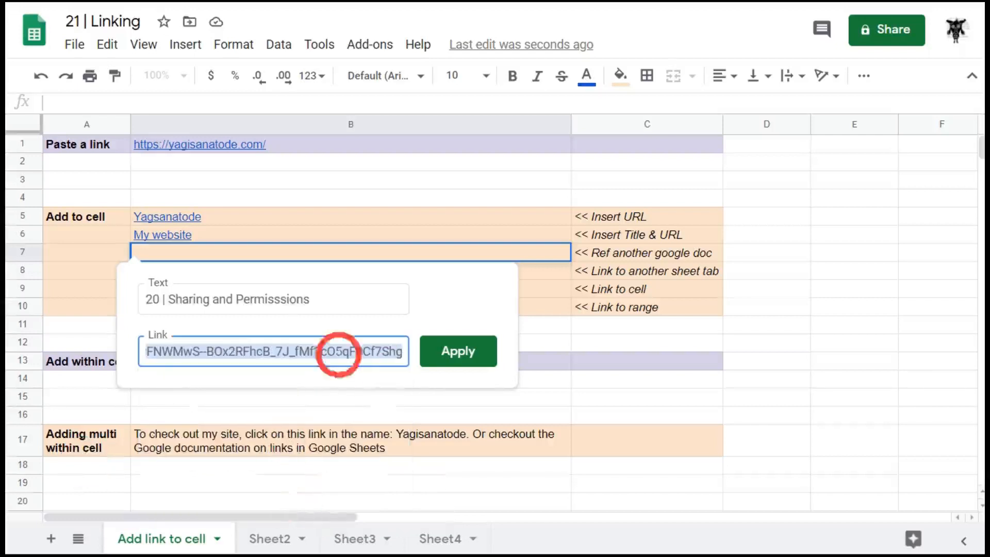
click(459, 354)
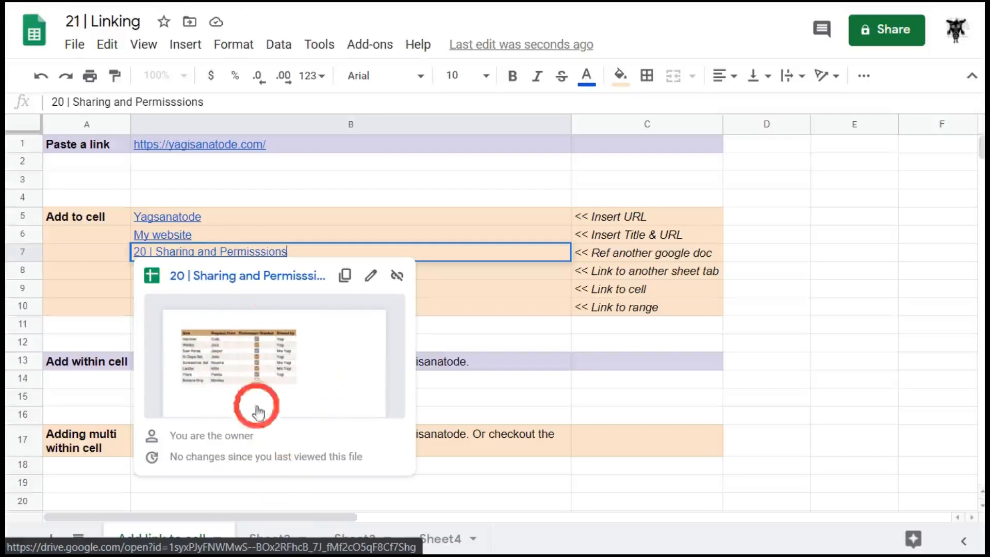
Close the link preview, select B8, and switch to Sheet2
click(472, 296)
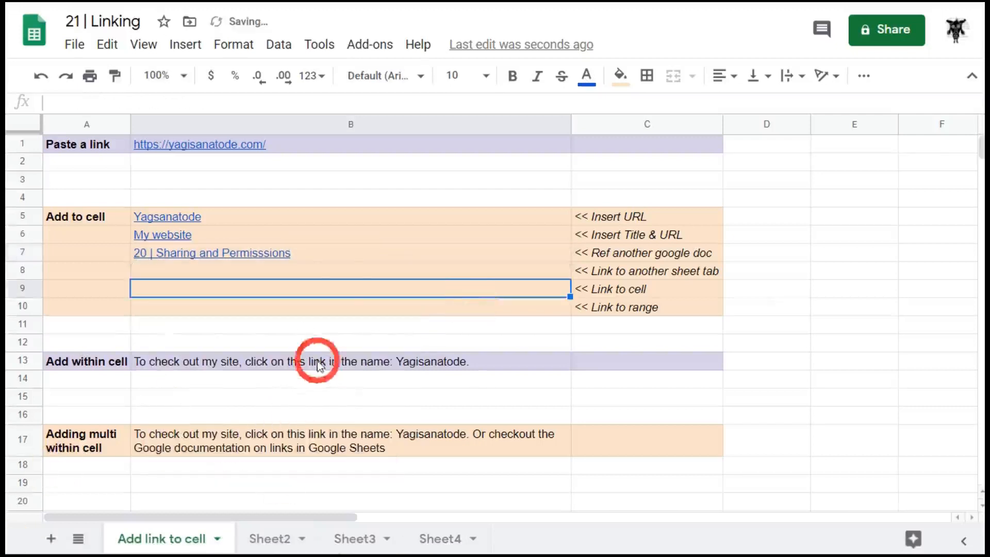
click(342, 268)
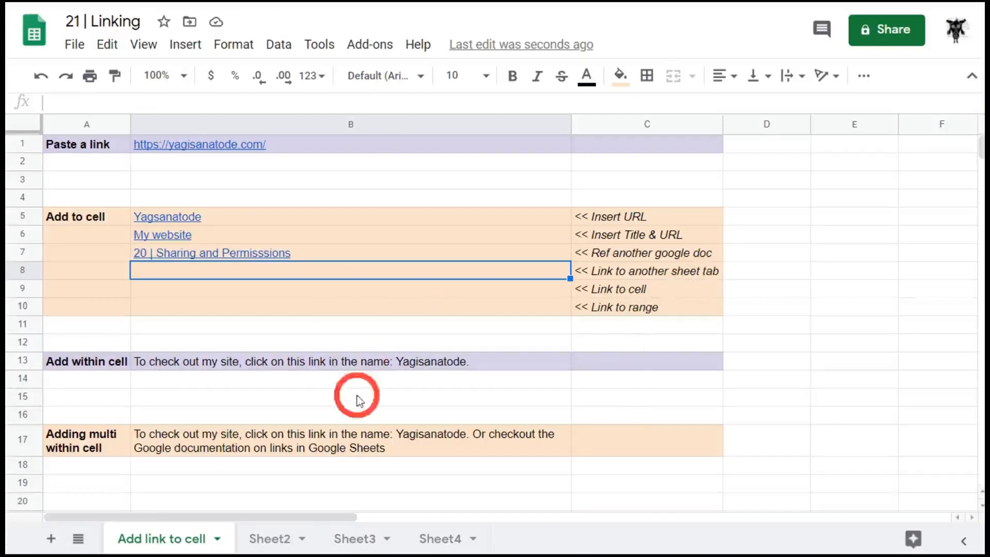
click(283, 539)
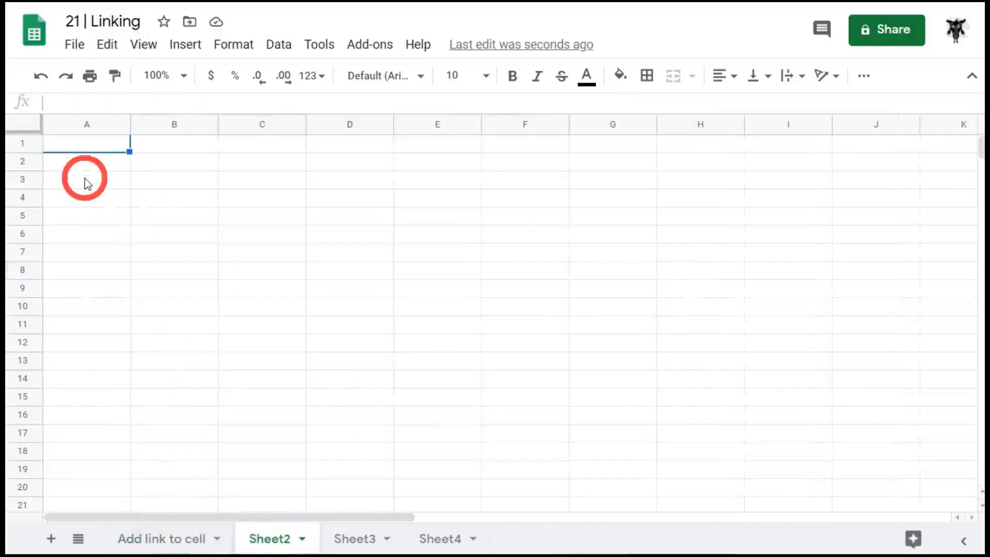
Enter the label 'Sheet 2' in Sheet2's cell A1
click(85, 147)
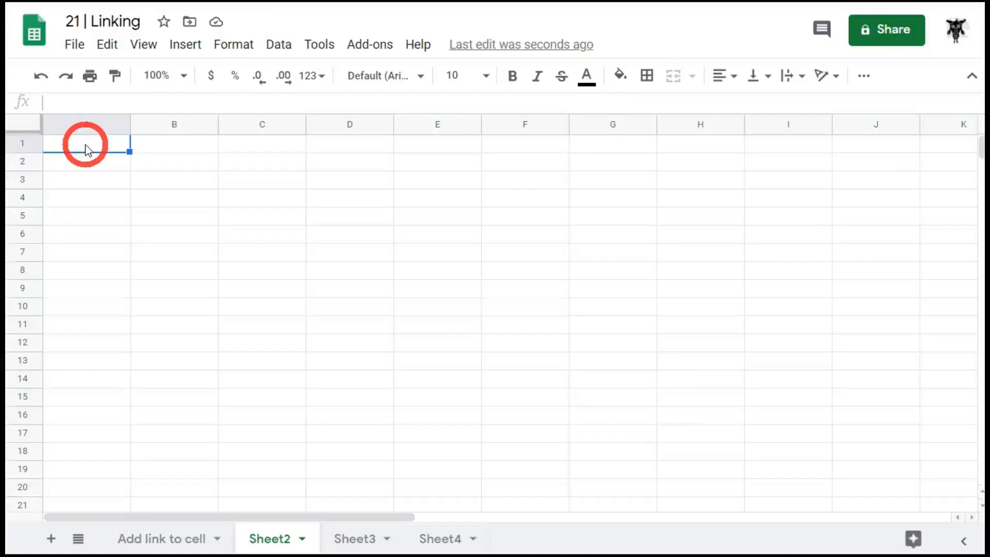
text(Sheet 2)
key(Return)
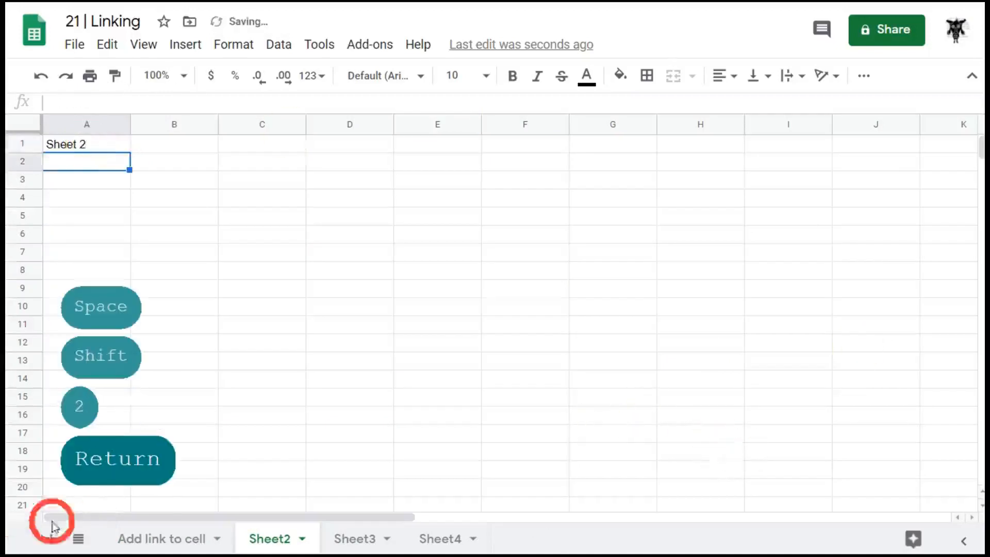
Back on Add link to cell, start a link in B8 targeting Sheet2
click(154, 539)
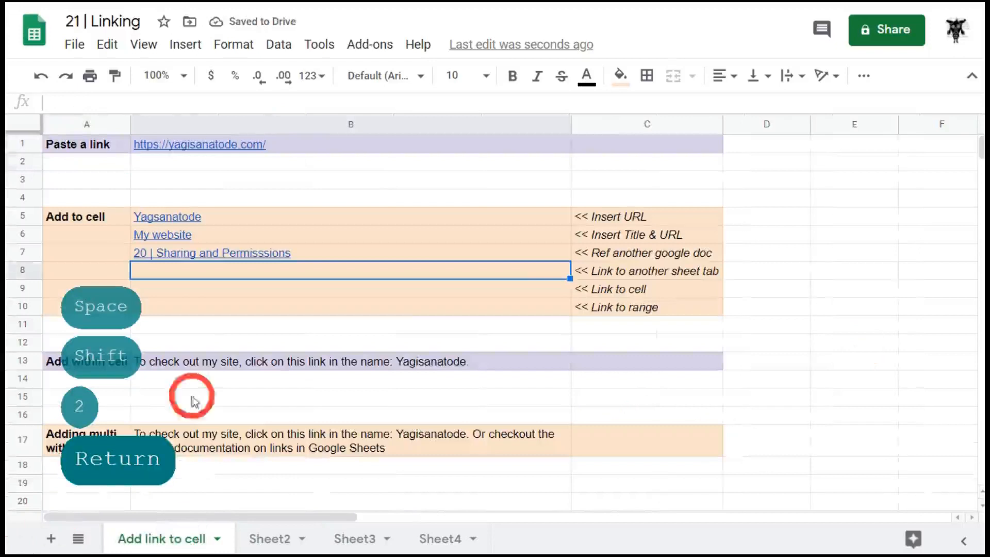
right_click(204, 270)
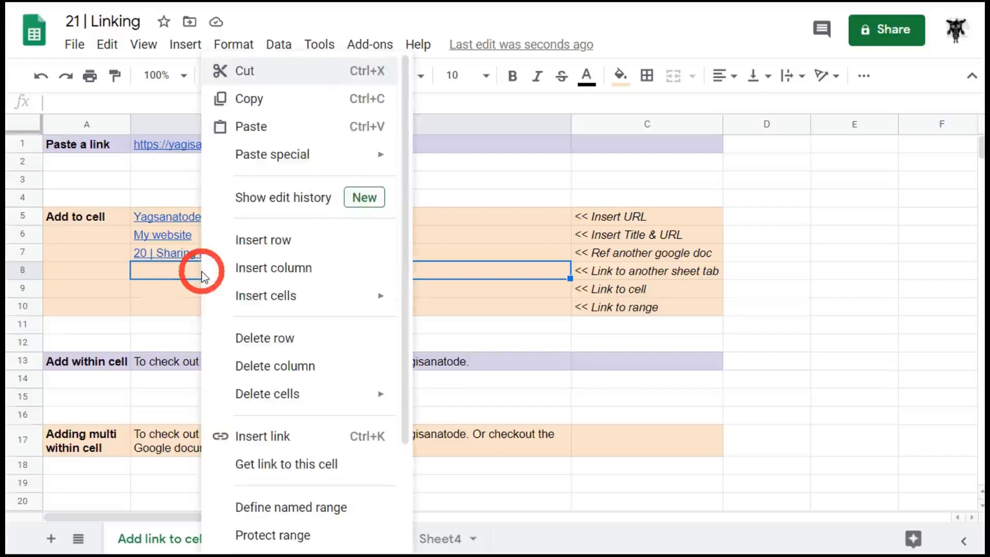
click(271, 447)
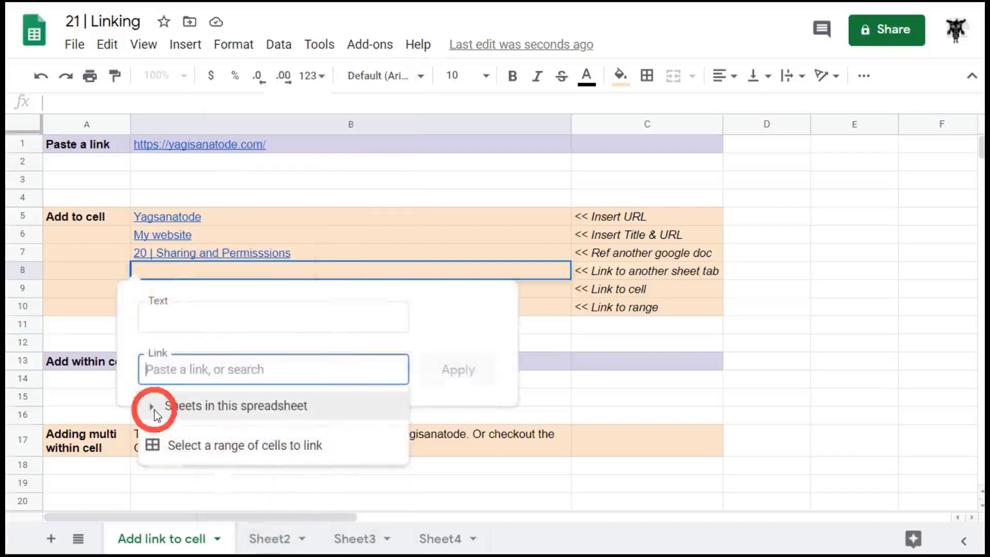
click(153, 408)
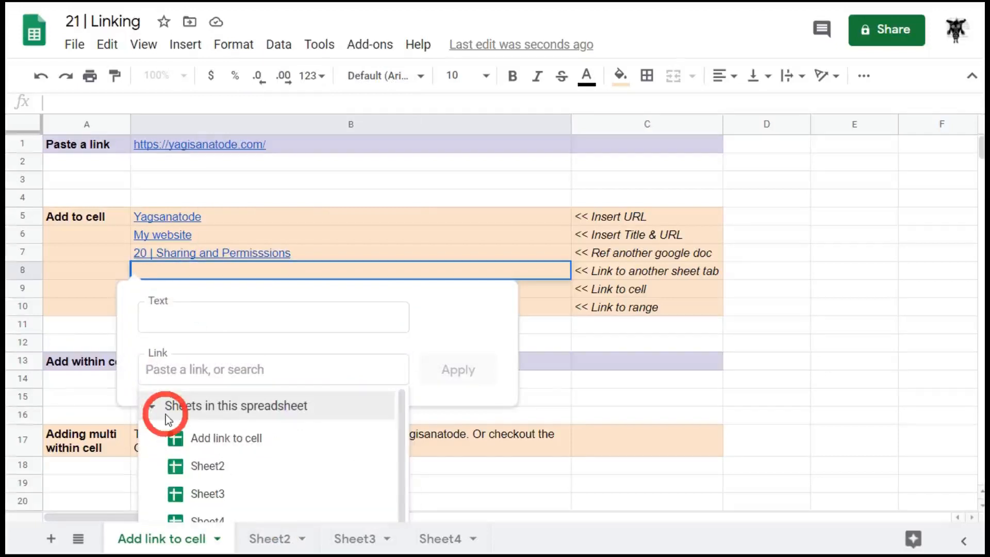
scroll(250, 432, down, 1)
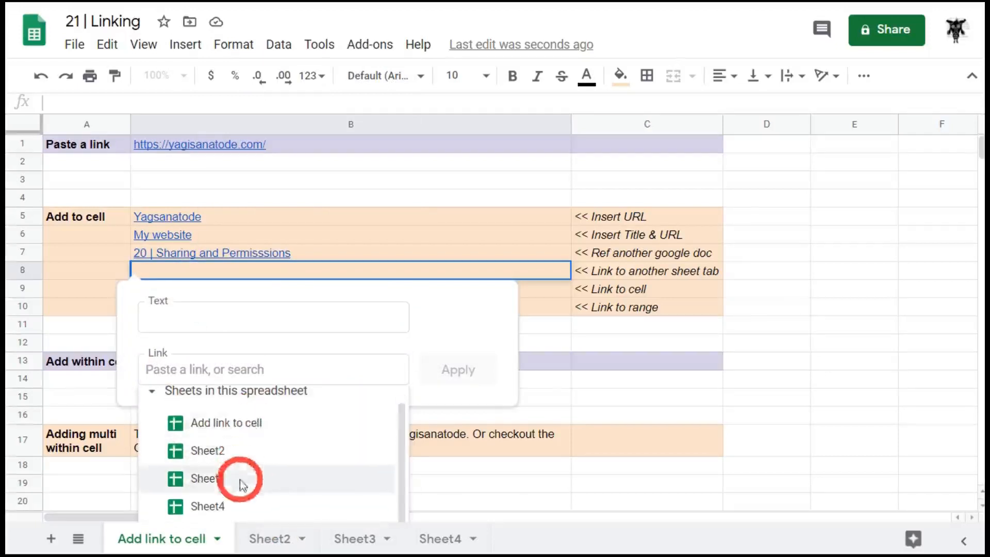
click(235, 452)
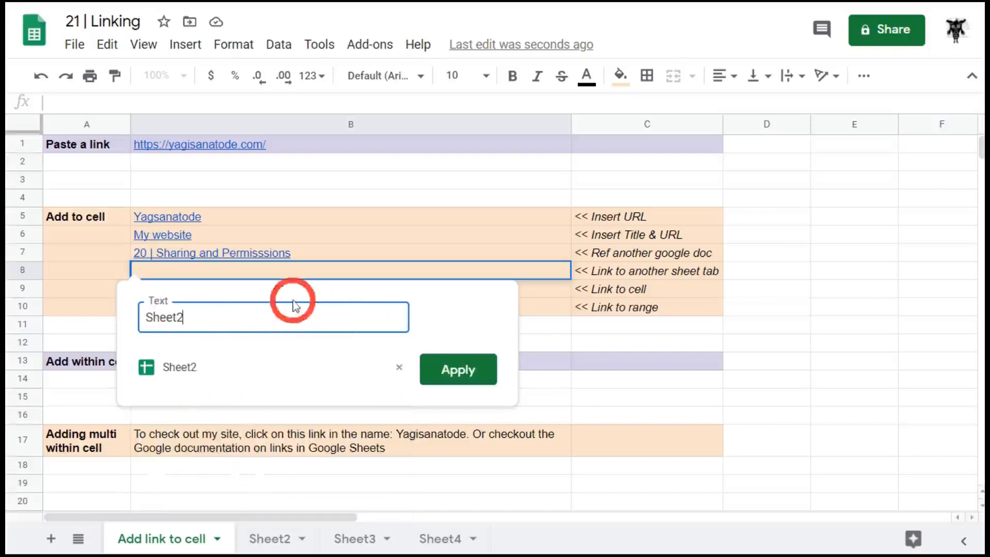
Set the link text to 'Link to Sheet 2' and apply it
drag(145, 316, 173, 316)
text(T)
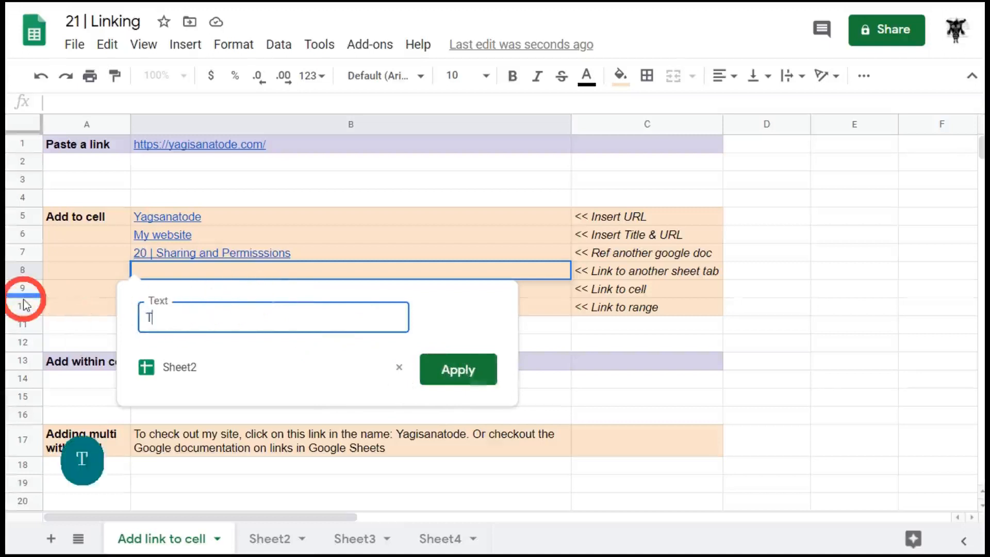
key(BackSpace)
text(Lin)
key(BackSpace)
text(in)
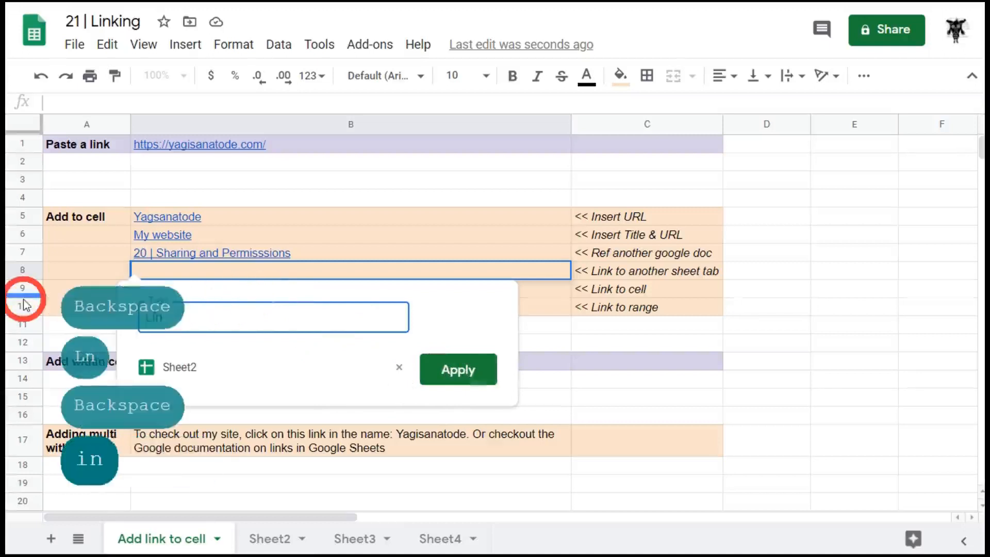
text(k to Sheet 2)
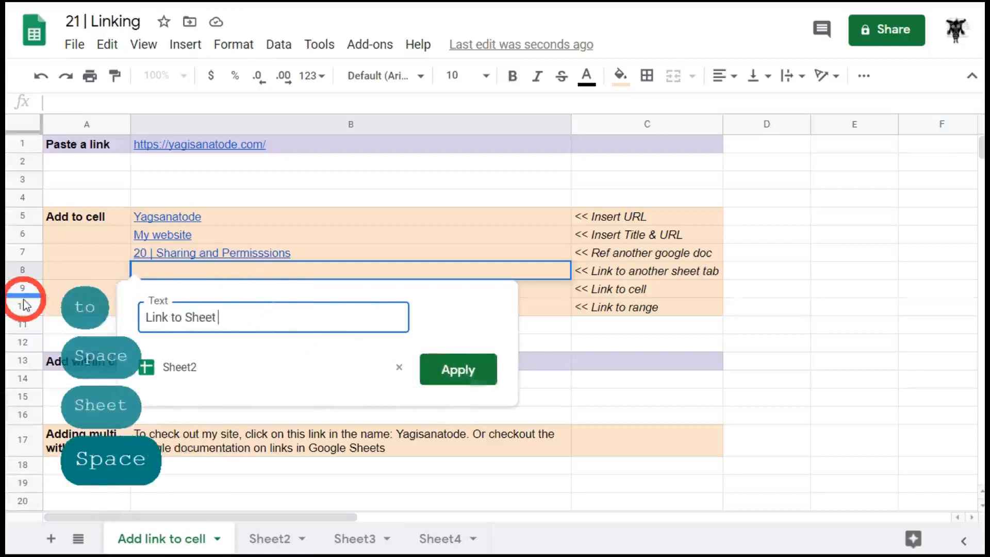
click(463, 369)
Follow B8's link from its preview to jump to Sheet2
click(349, 341)
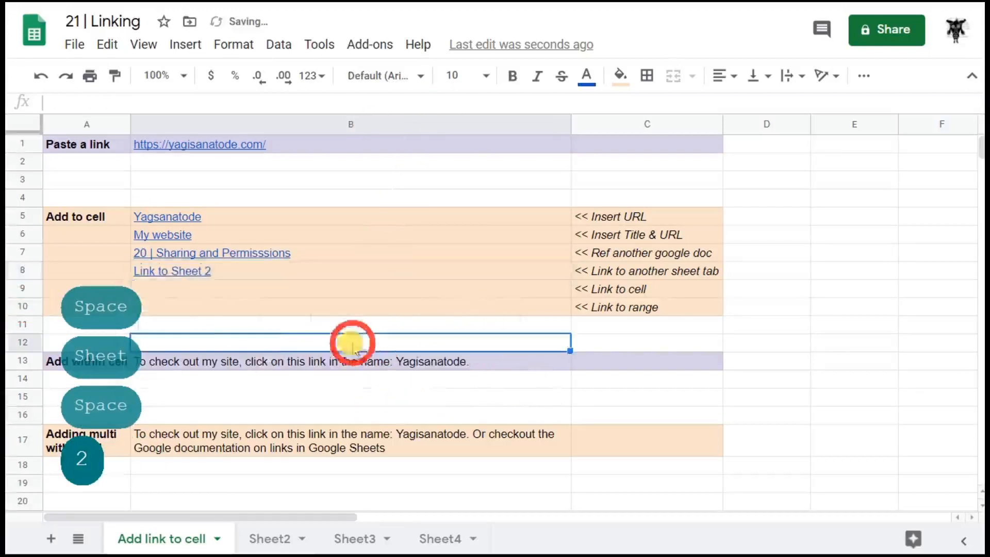
click(139, 273)
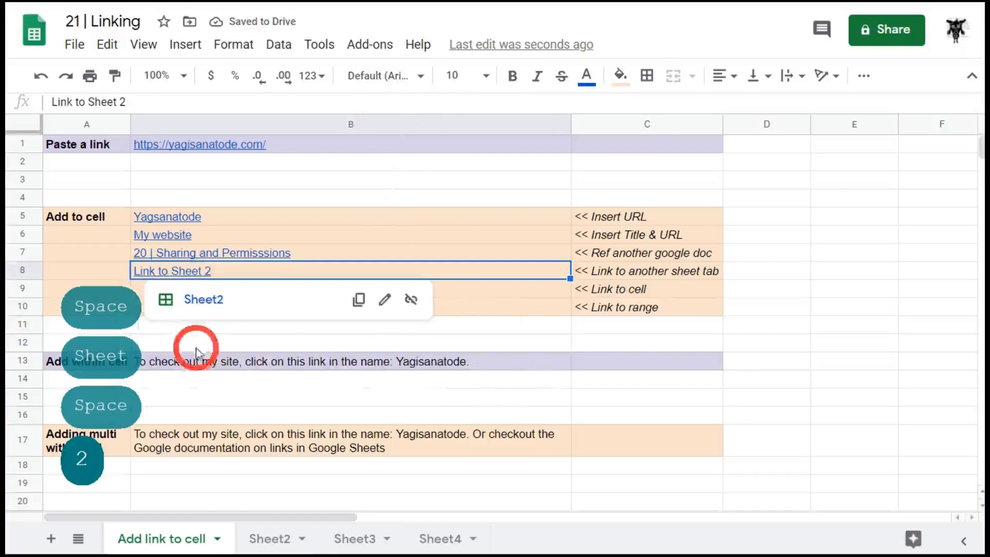
click(199, 304)
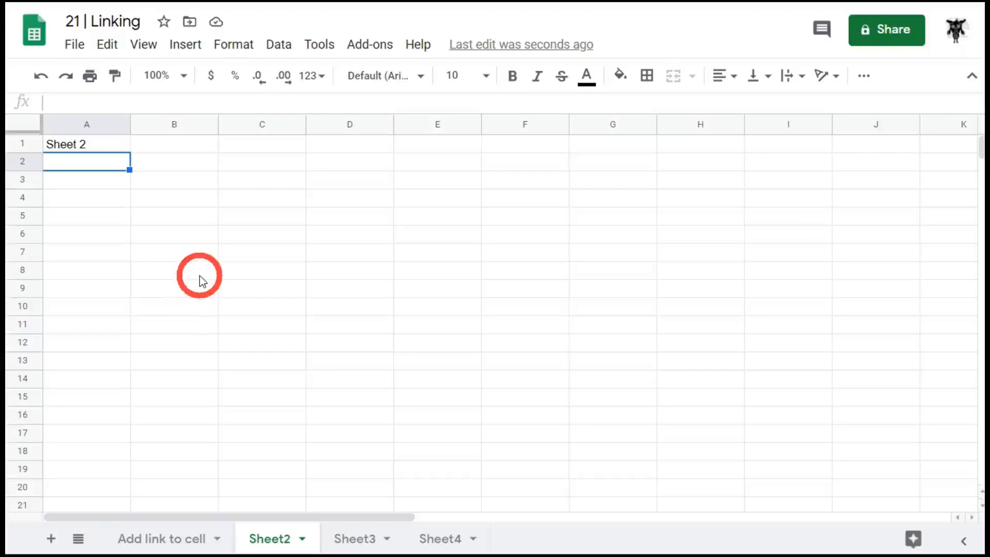
Return to Add link to cell, glance at Sheet3, and start a link in B9
click(170, 535)
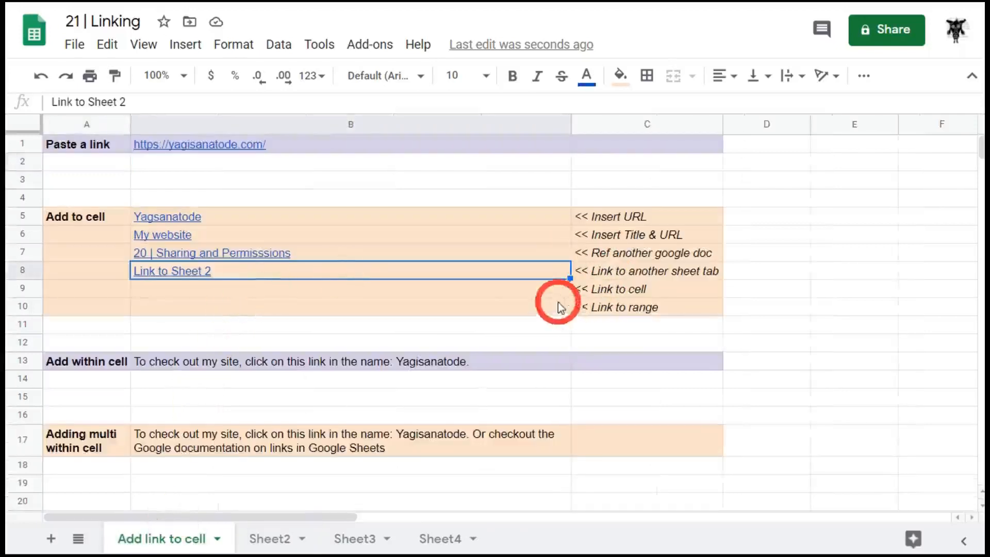
click(521, 290)
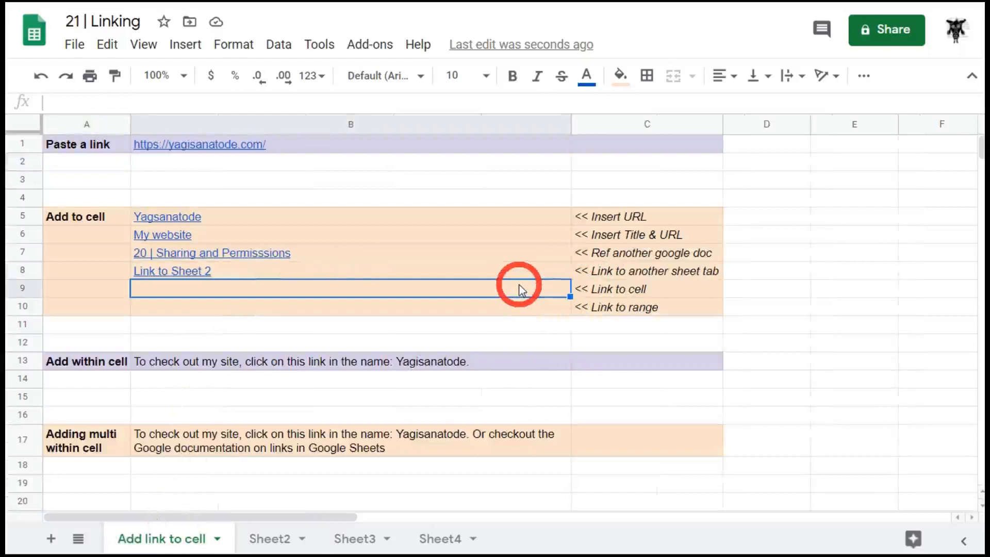
click(360, 534)
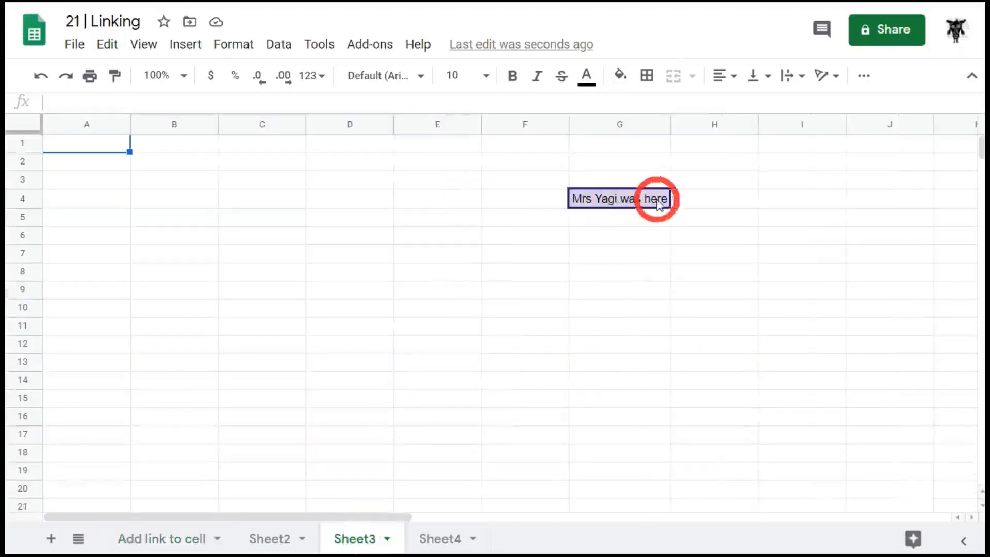
click(166, 534)
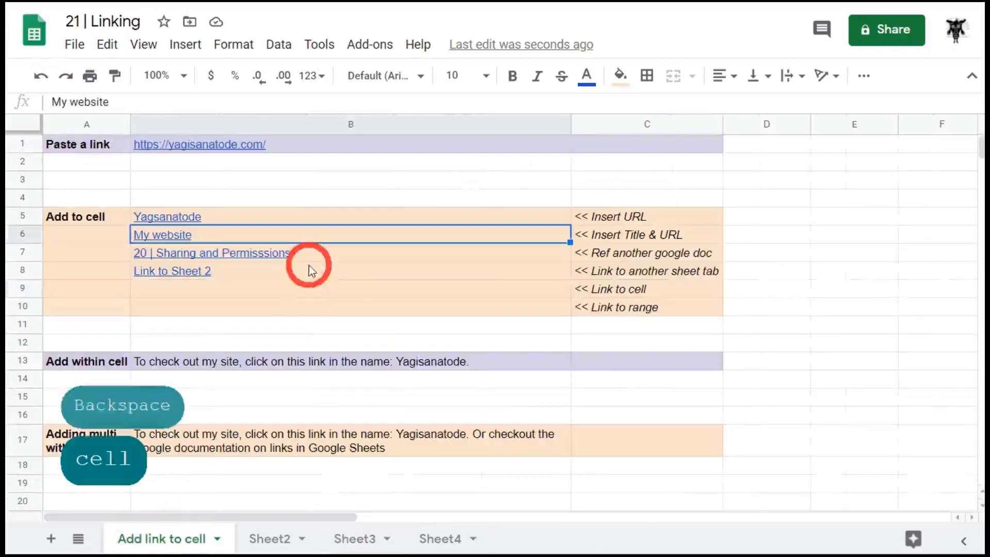
click(331, 291)
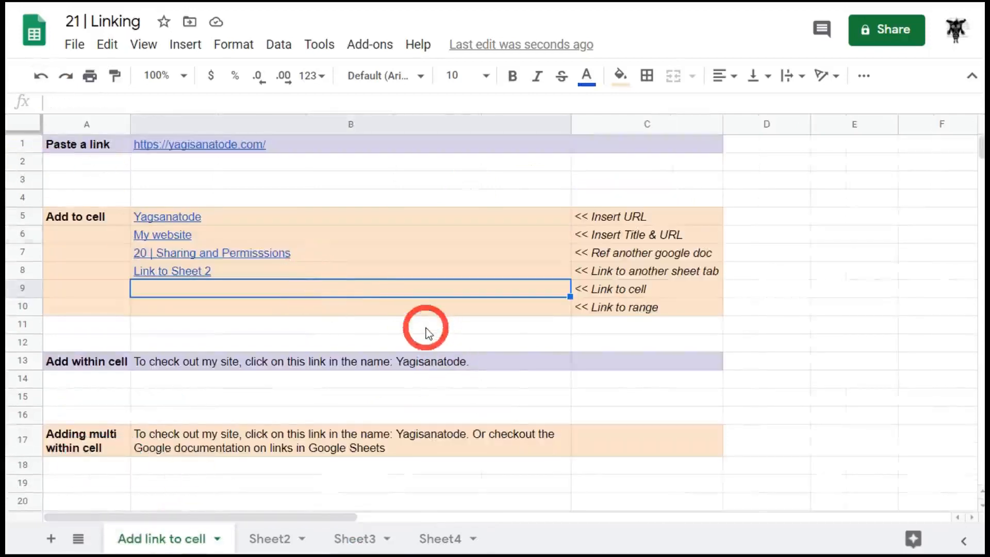
key(ctrl+k)
key(ctrl+k)
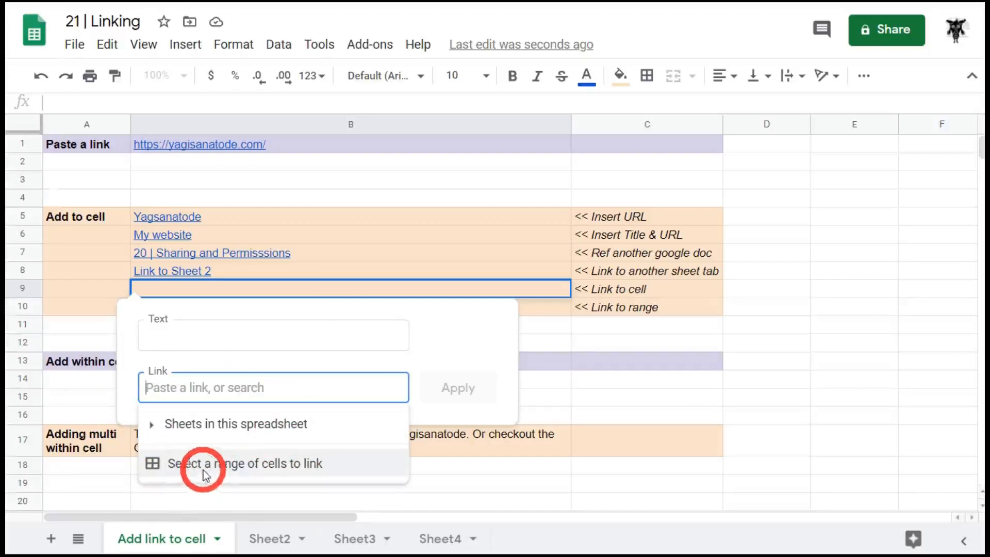
Link B9 to cell G4 on Sheet3, using the suggested display text
click(315, 464)
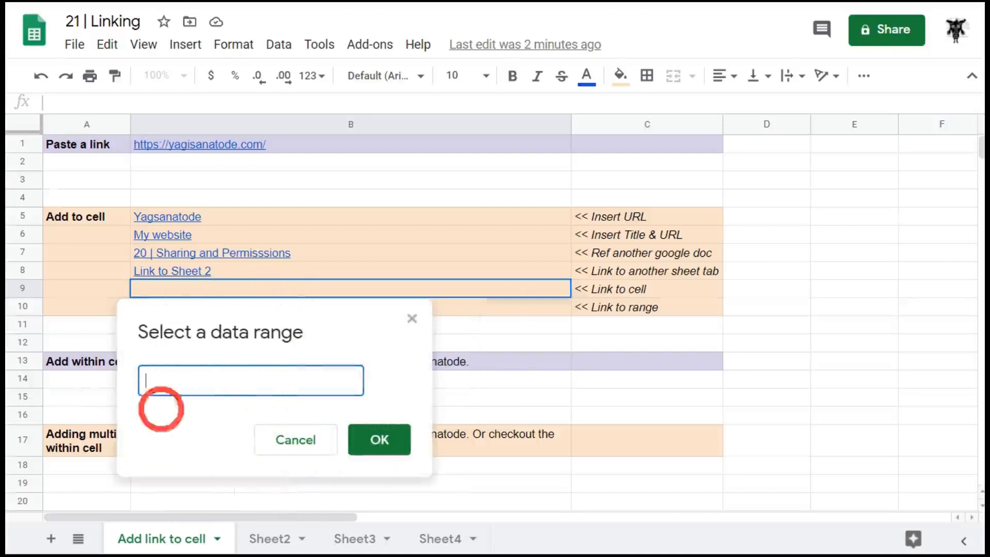
click(356, 539)
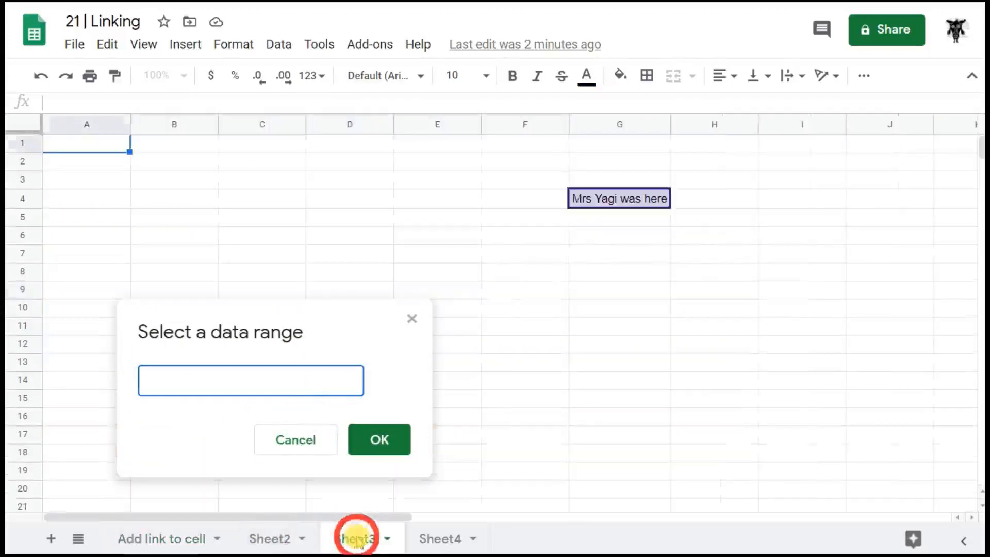
click(614, 204)
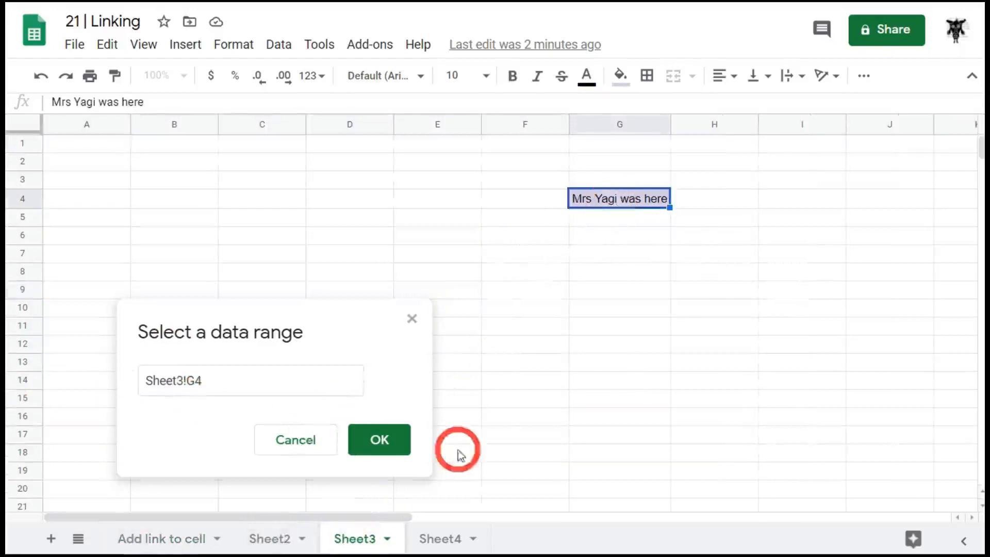
click(380, 443)
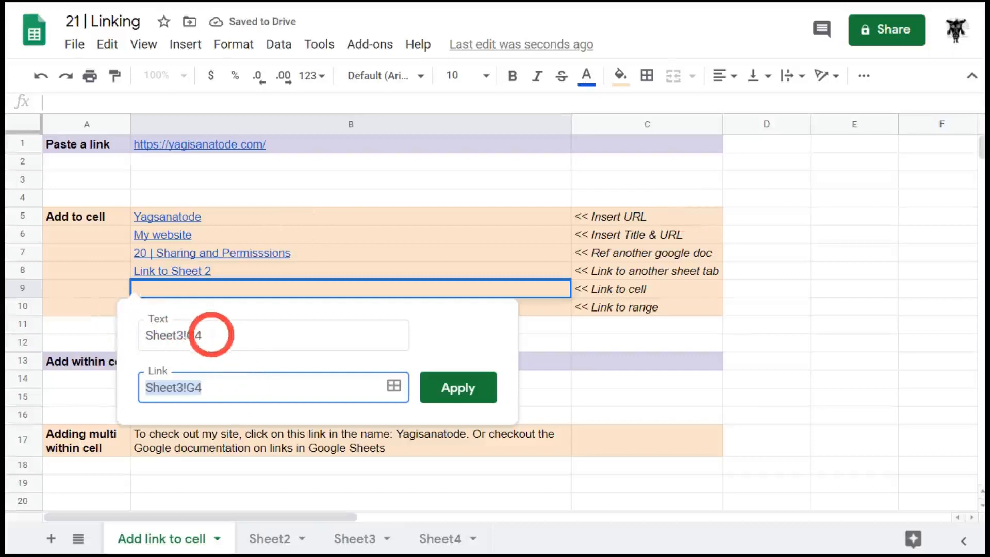
click(212, 335)
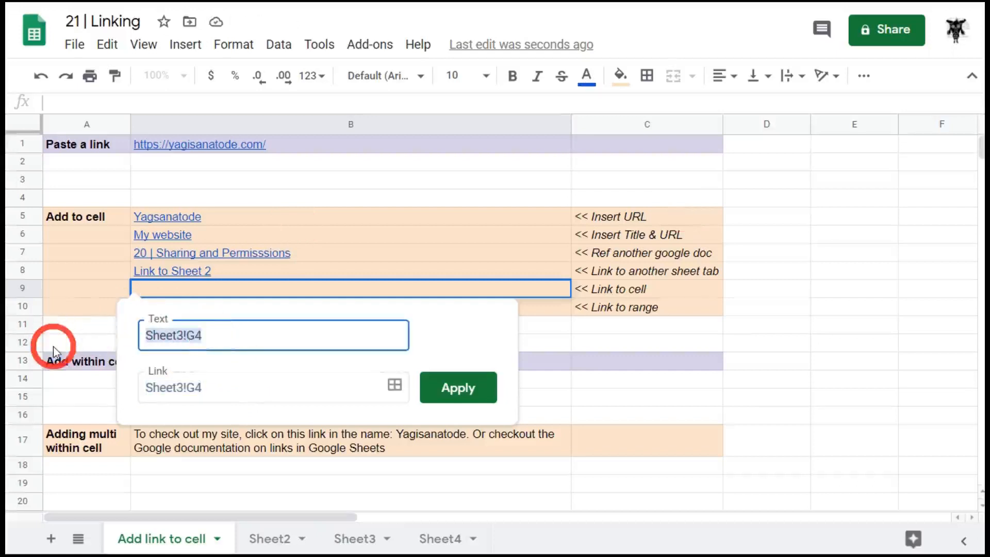
text(Mrs)
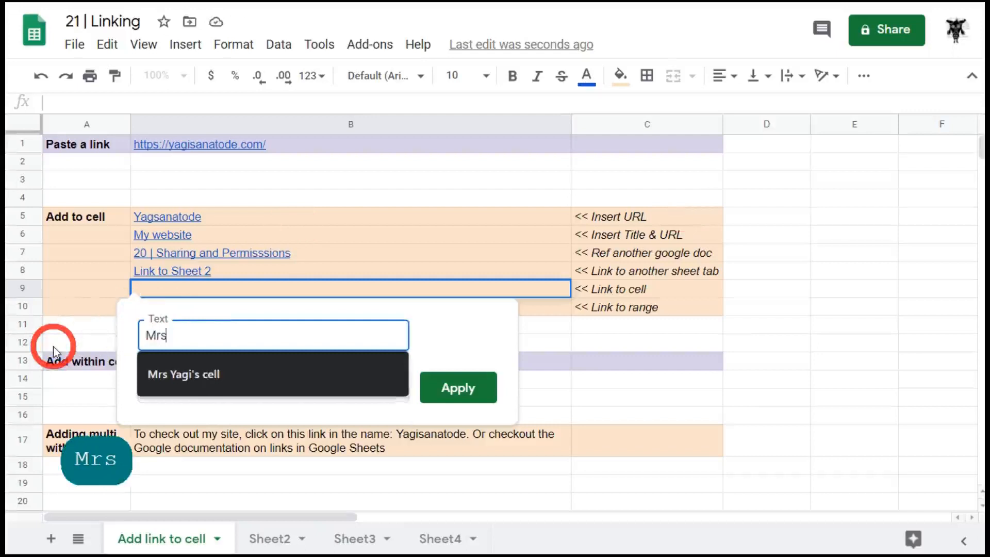
click(250, 379)
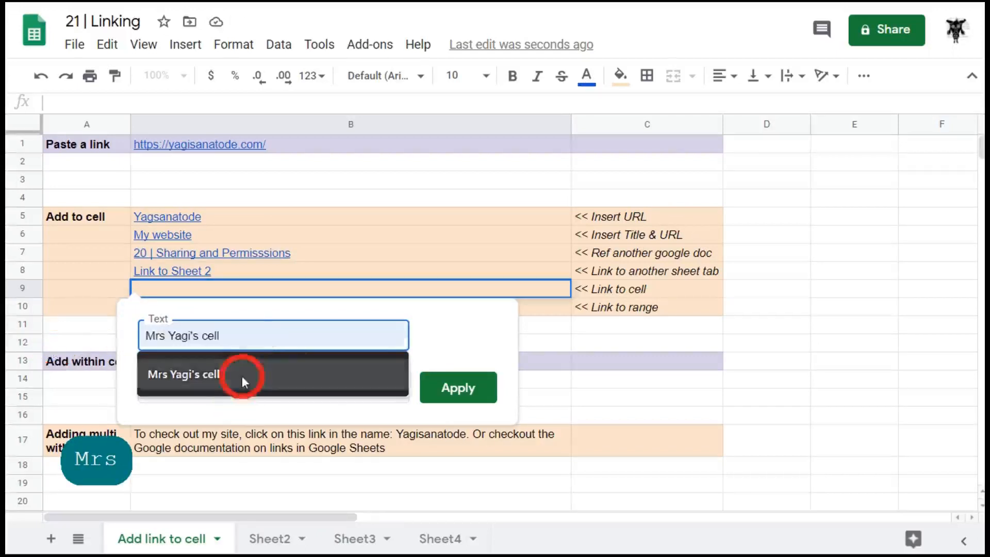
click(464, 397)
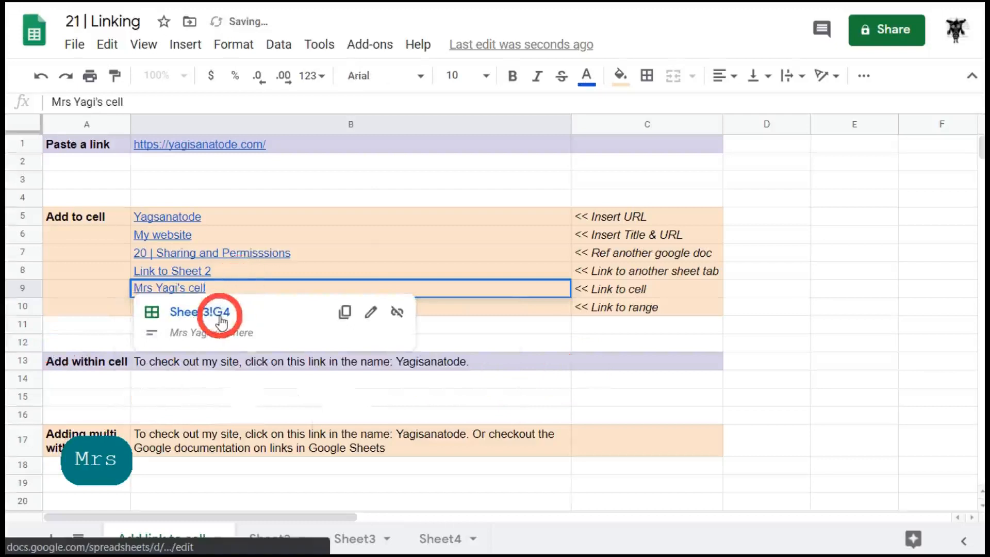
Follow B9's link to jump to Sheet3!G4
click(628, 462)
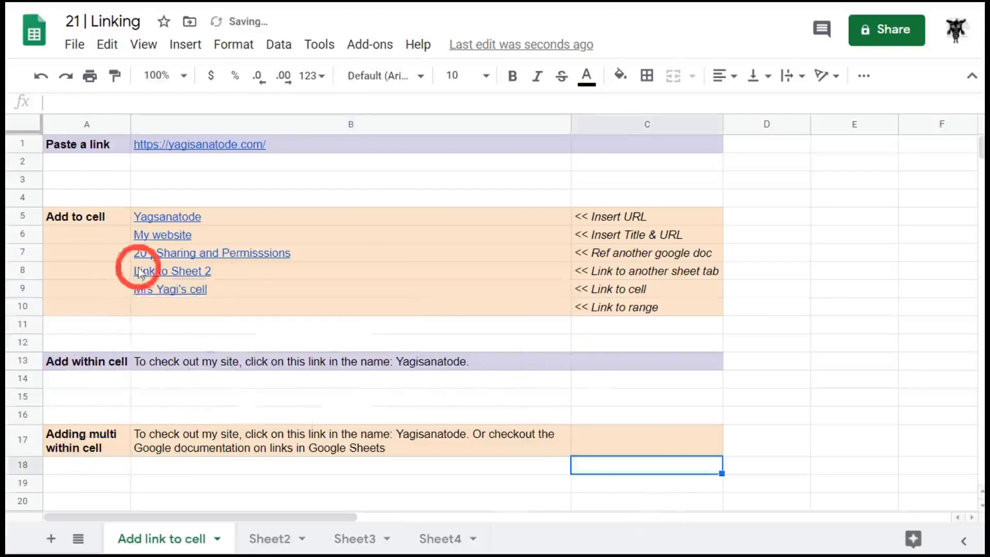
click(190, 289)
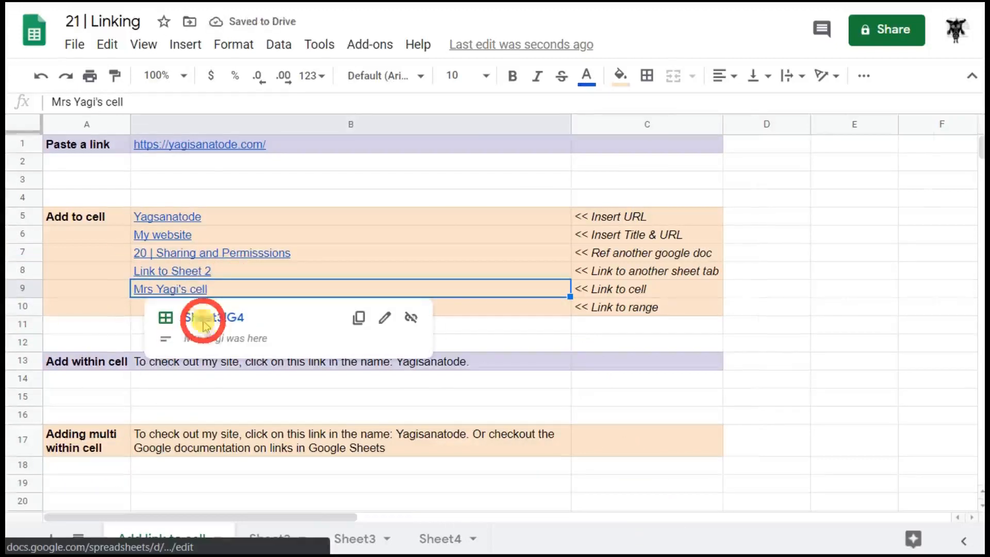
click(203, 323)
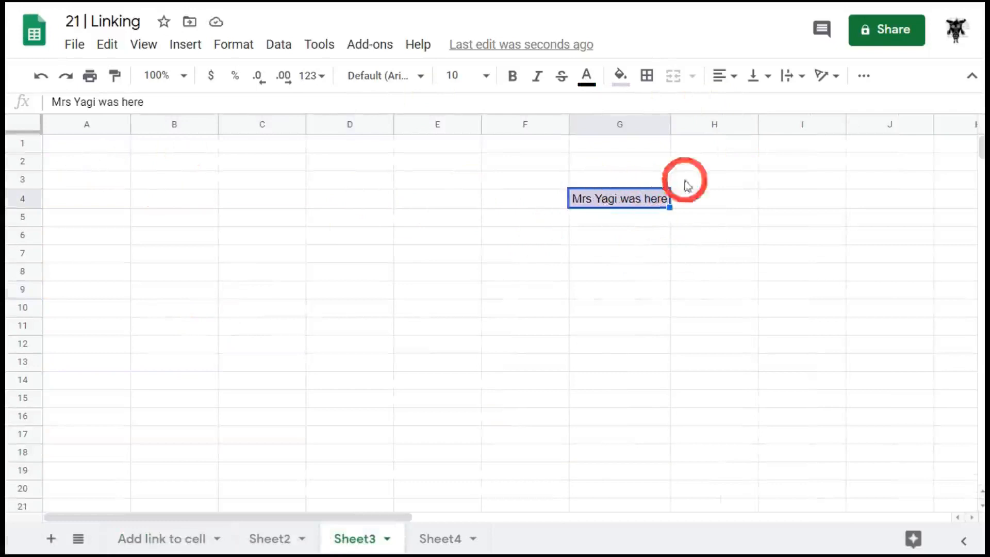
Click around cells F5, F2 and G4 on Sheet3
click(641, 227)
click(536, 211)
click(564, 160)
click(619, 204)
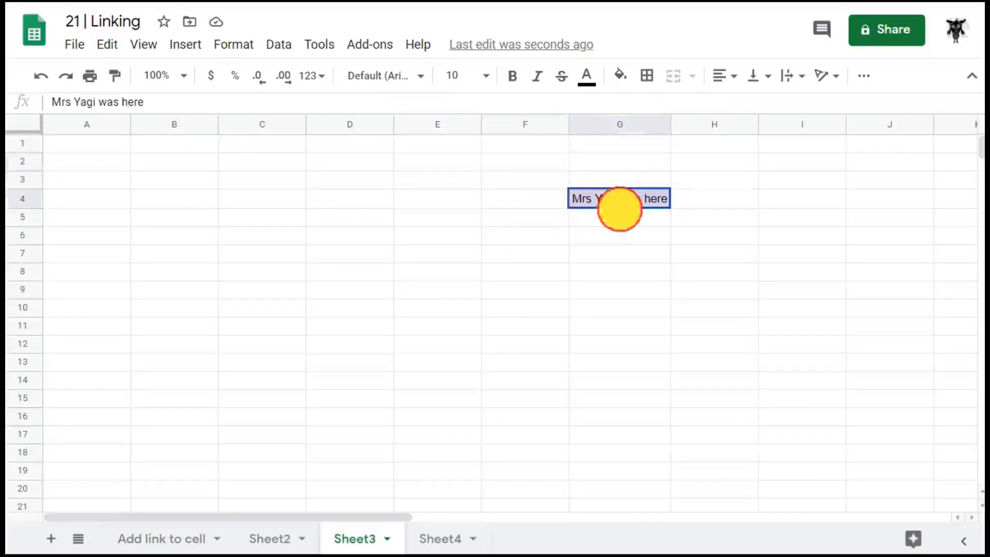
Select empty cell B10, glance at Sheet4's blue block, and come back
click(183, 533)
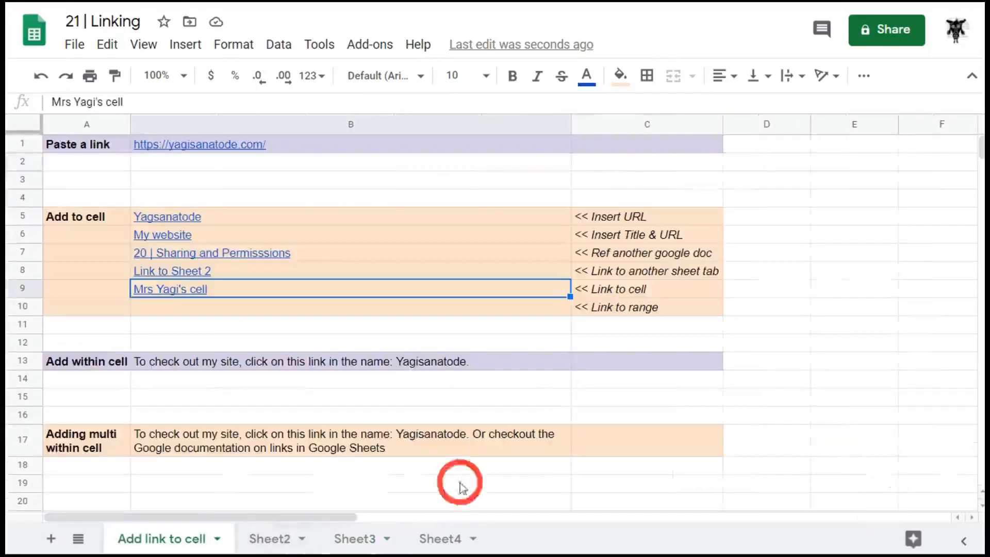
click(315, 310)
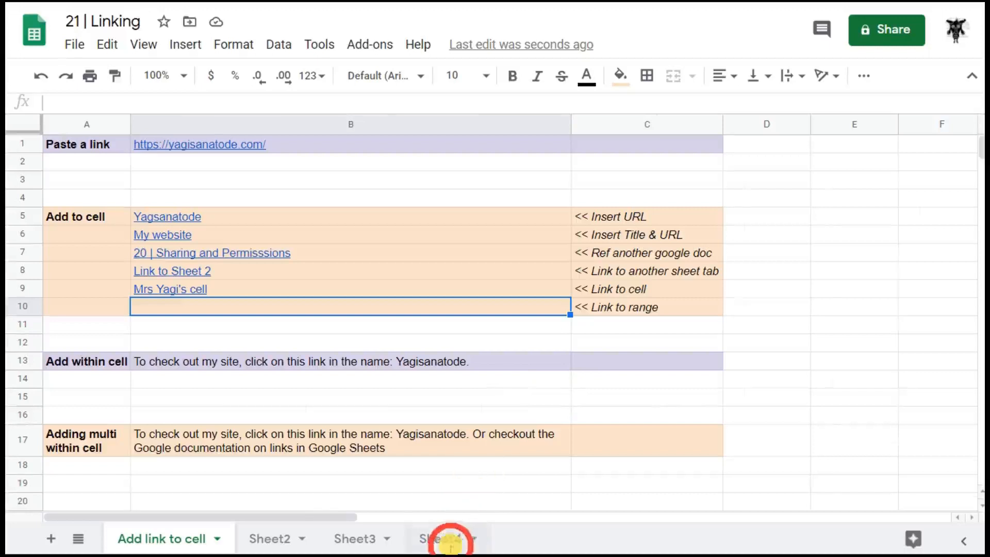
click(450, 540)
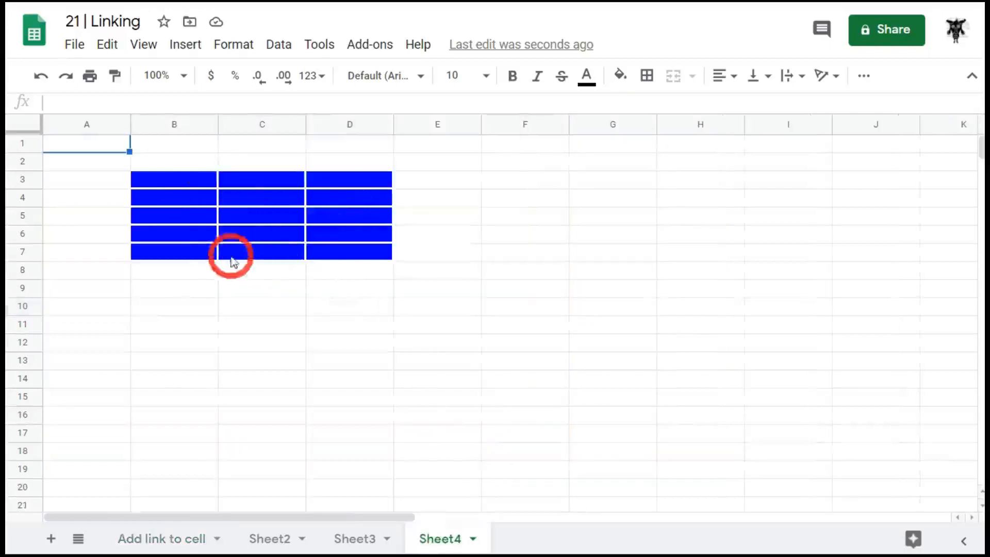
click(140, 538)
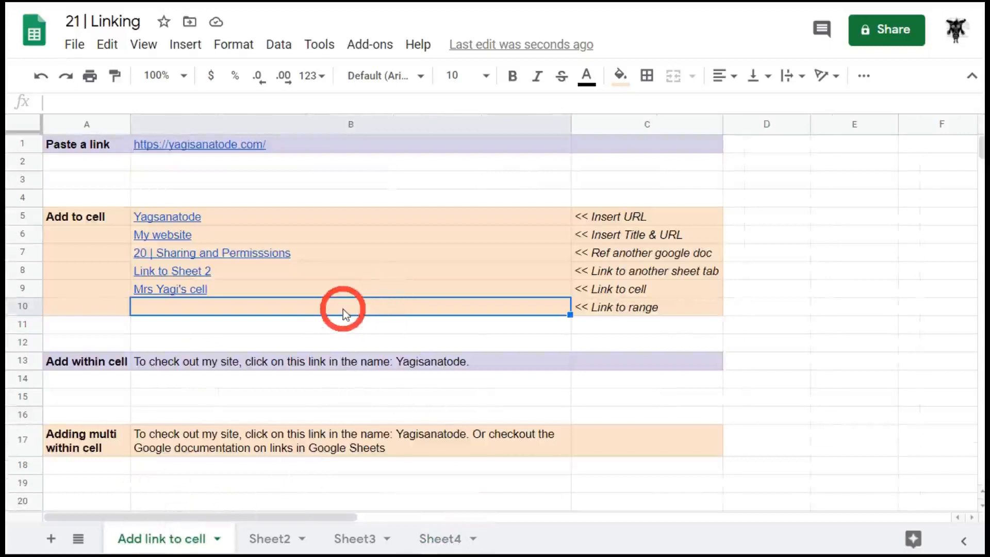
Link B10 to range Sheet4!B3:D7 with display text 'All blue'
key(ctrl+k)
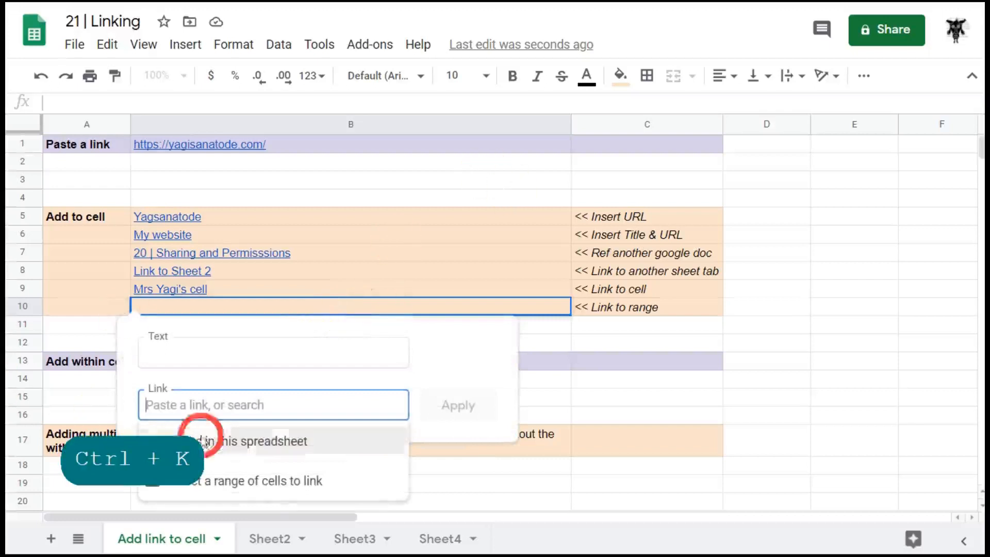
click(263, 485)
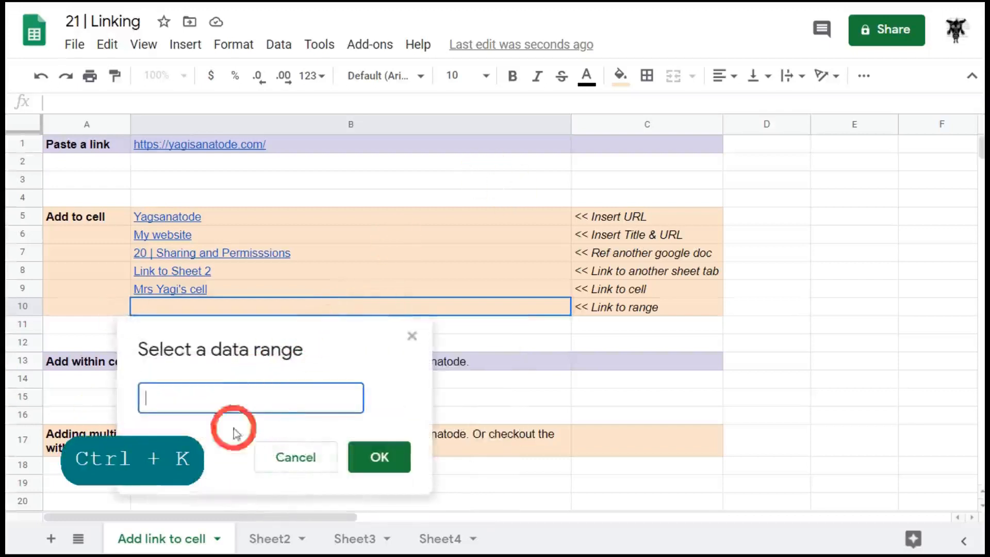
click(441, 539)
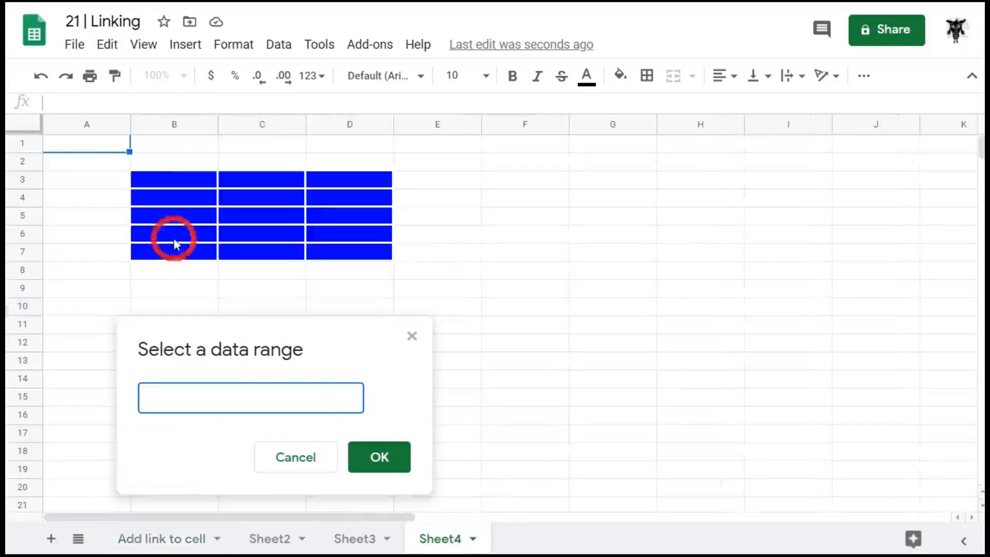
drag(150, 175, 354, 250)
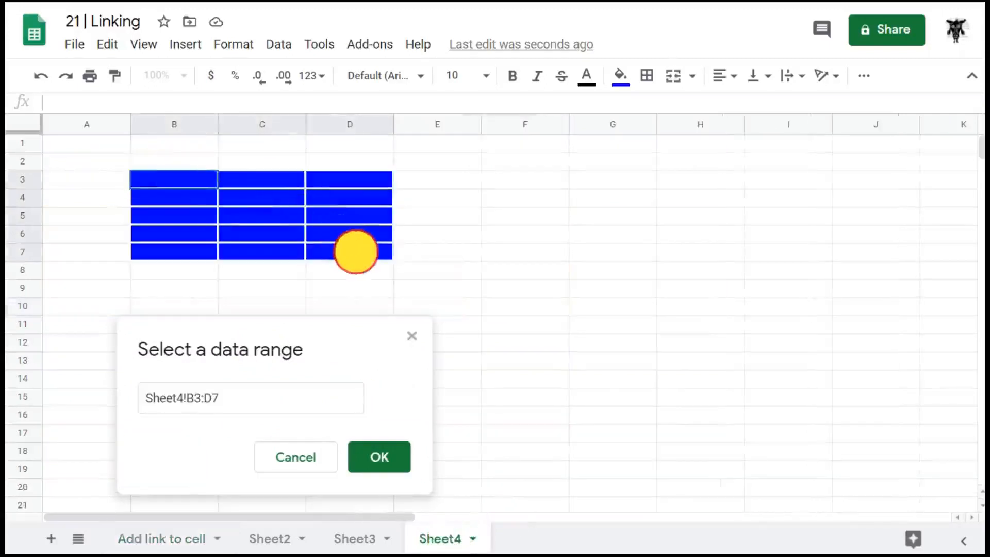
click(367, 456)
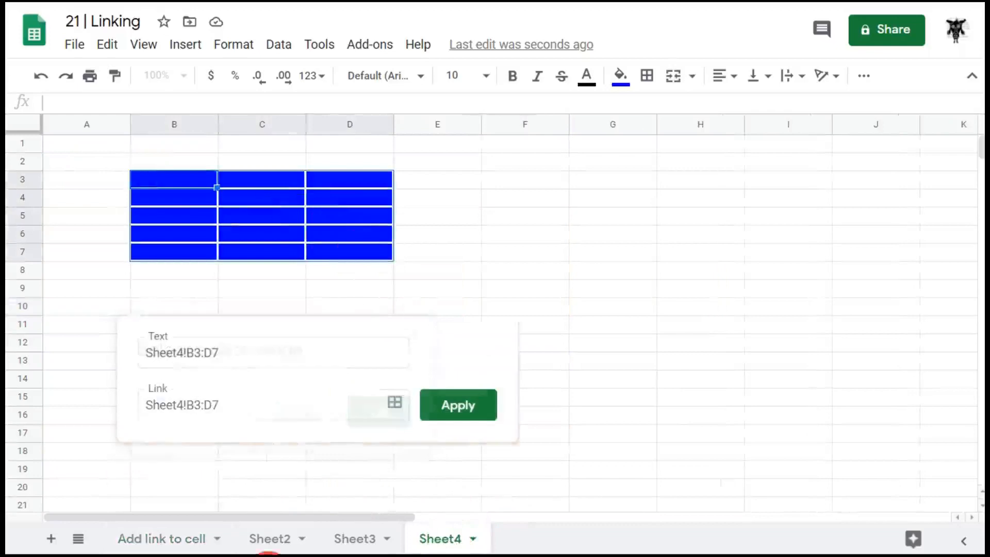
click(266, 354)
key(ctrl+a)
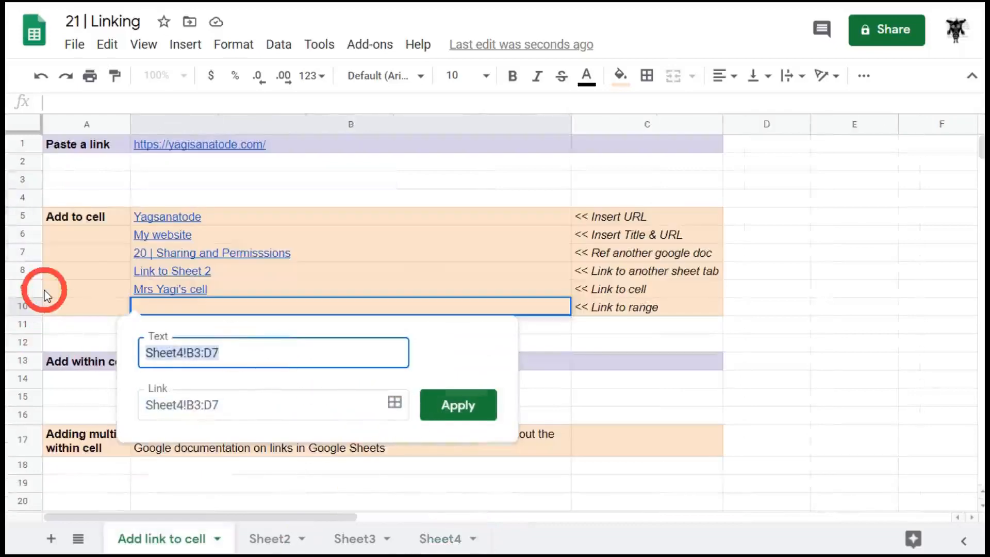
text(All blue)
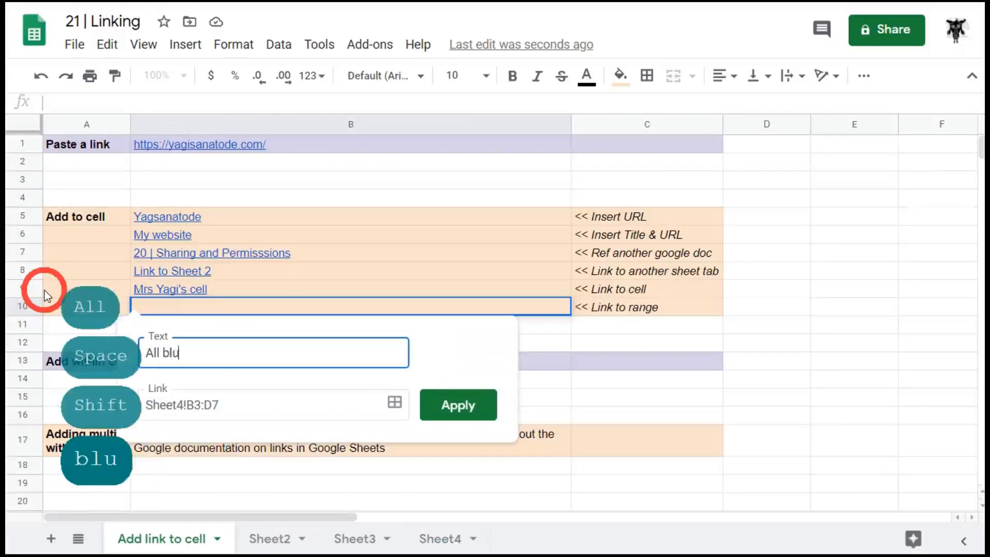
click(468, 418)
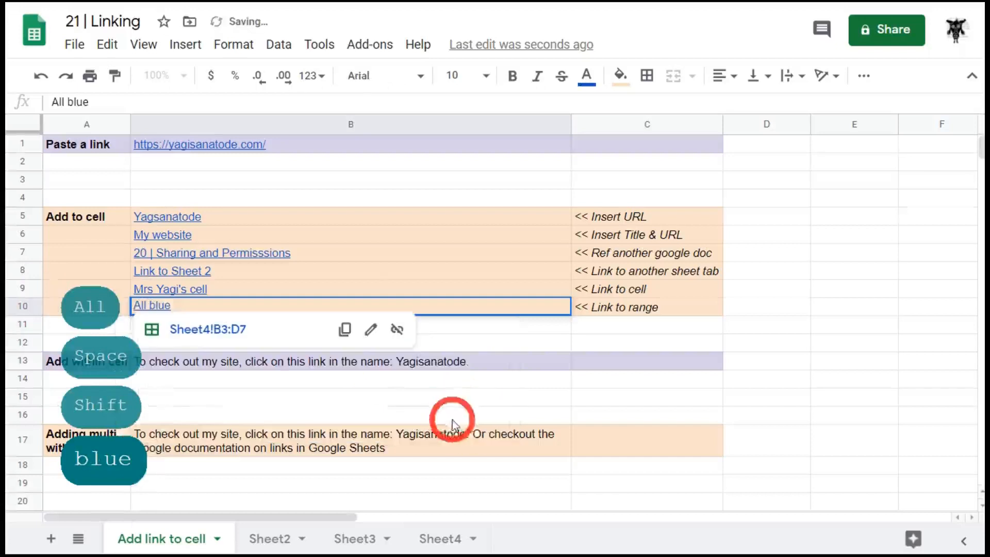
Follow the 'All blue' link to Sheet4's block, then return to Add link to cell
click(202, 333)
click(199, 309)
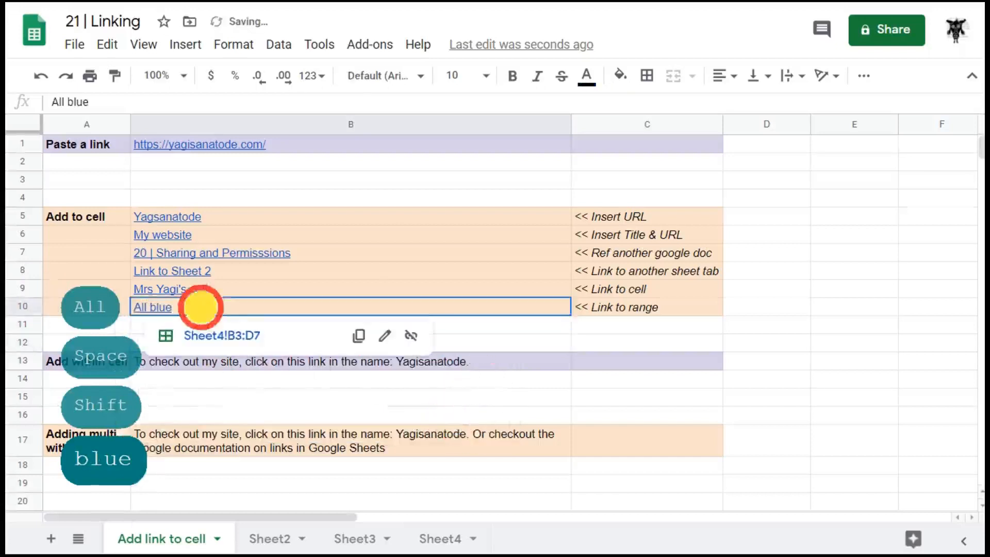
click(228, 336)
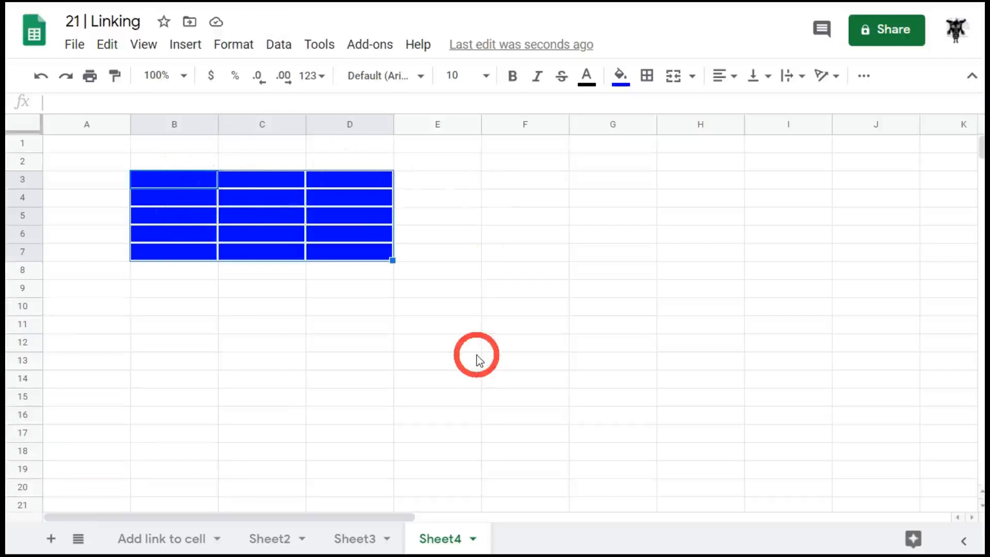
click(175, 539)
Edit B13's sentence and highlight the word 'Yagisanatode'
scroll(298, 361, down, 2)
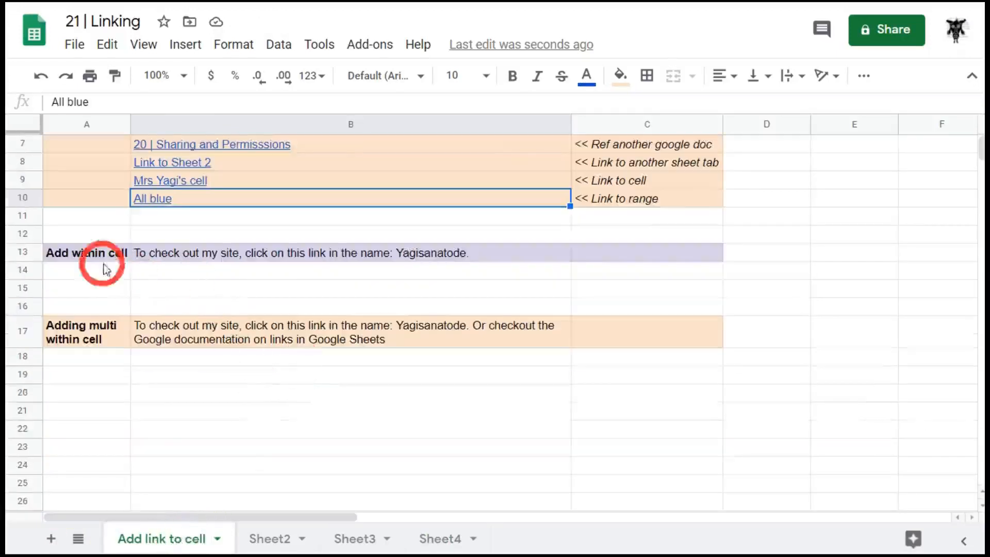
click(213, 288)
click(210, 252)
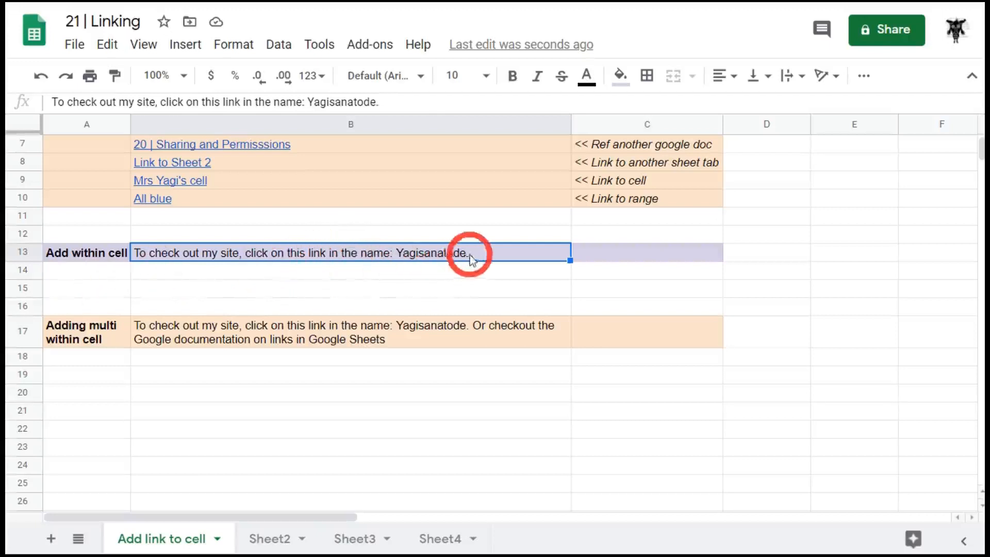
drag(466, 254, 438, 253)
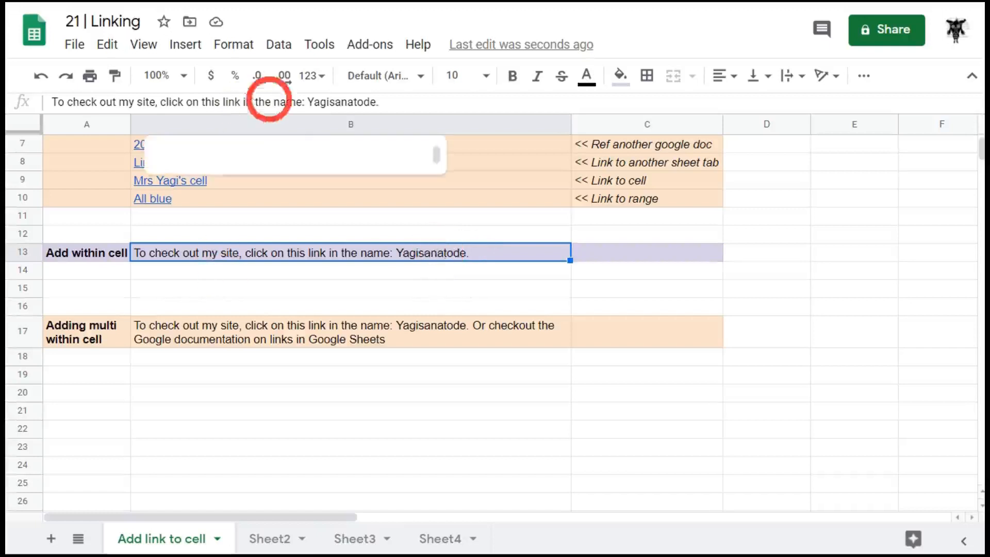
click(360, 103)
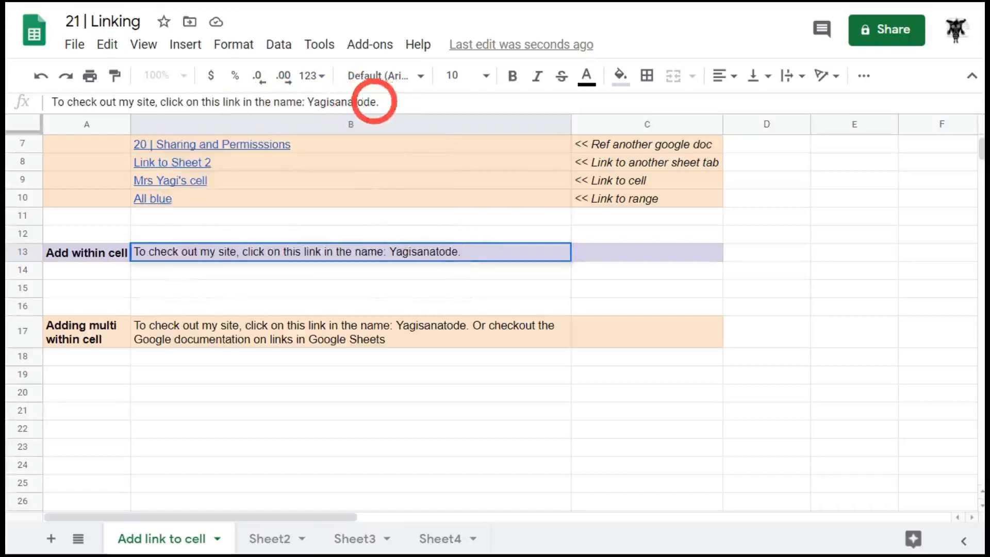
double_click(462, 252)
drag(459, 252, 390, 257)
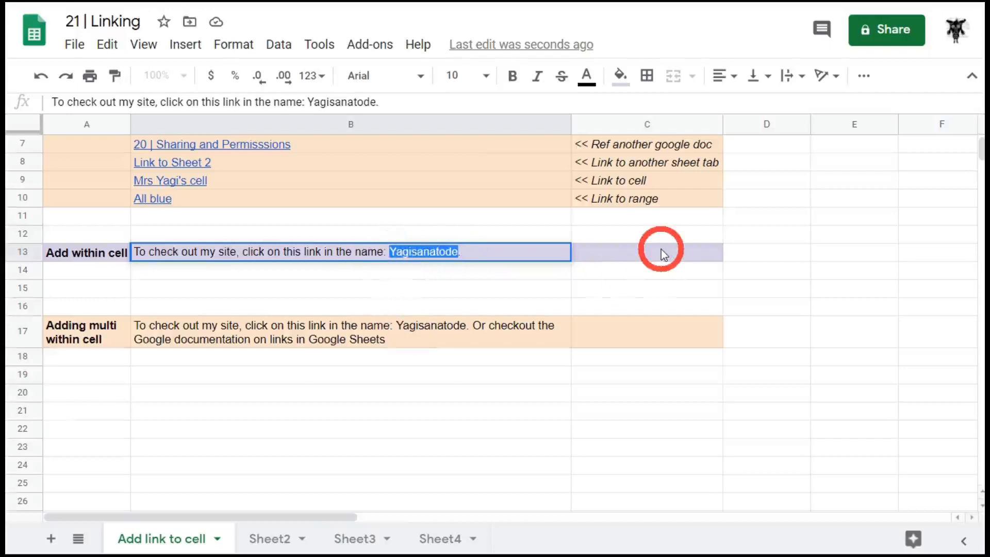
key(ctrl+k)
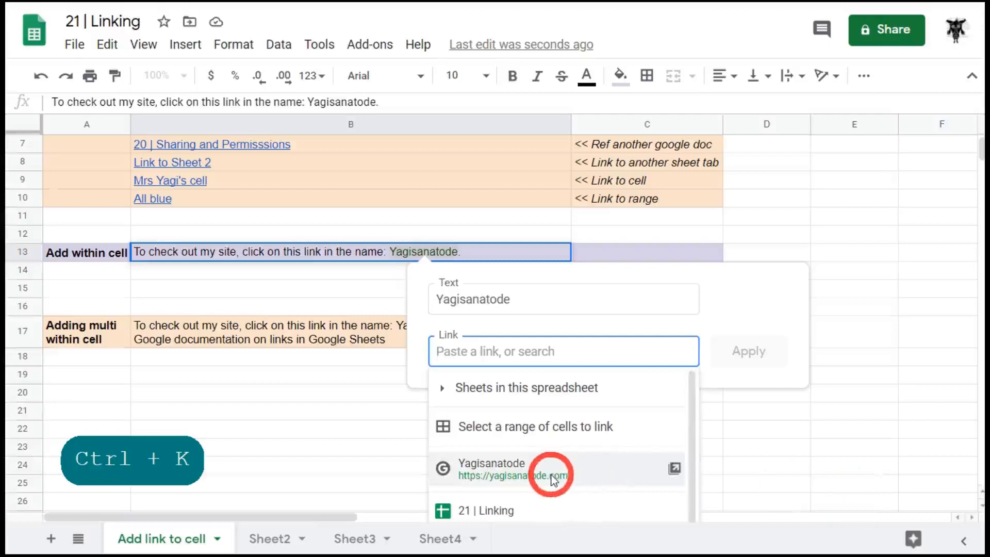
click(510, 467)
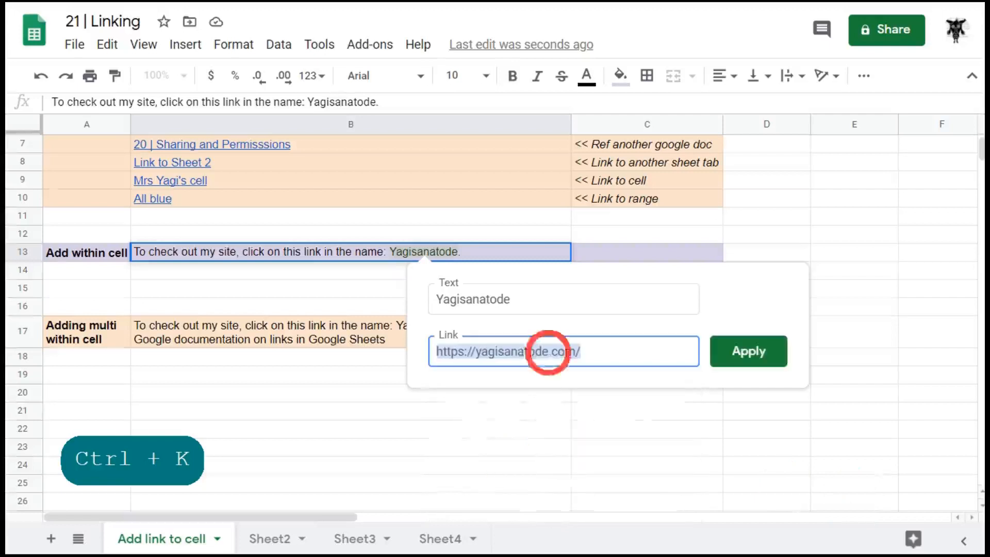
click(748, 358)
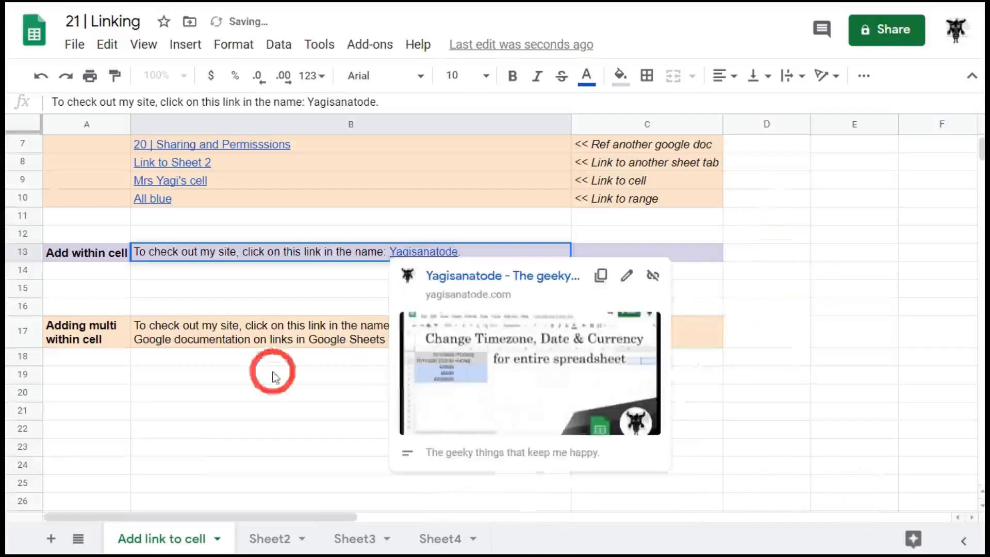
click(255, 409)
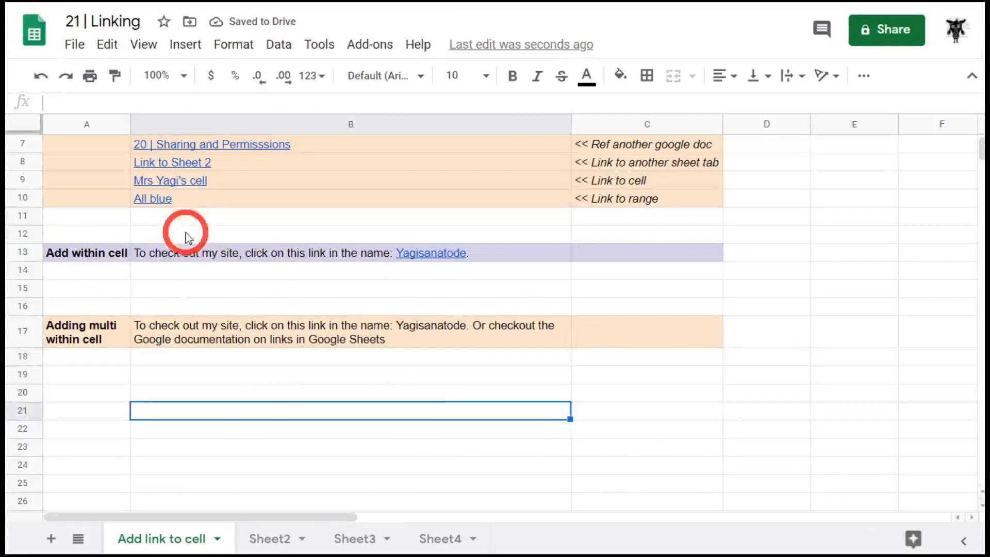
mouse_move(193, 255)
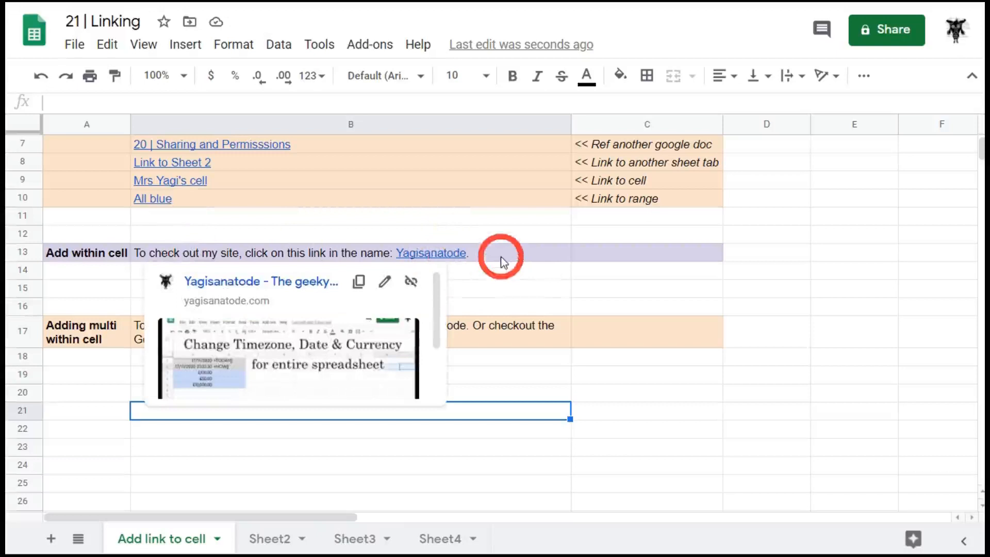
scroll(351, 319, down, 2)
scroll(327, 333, up, 2)
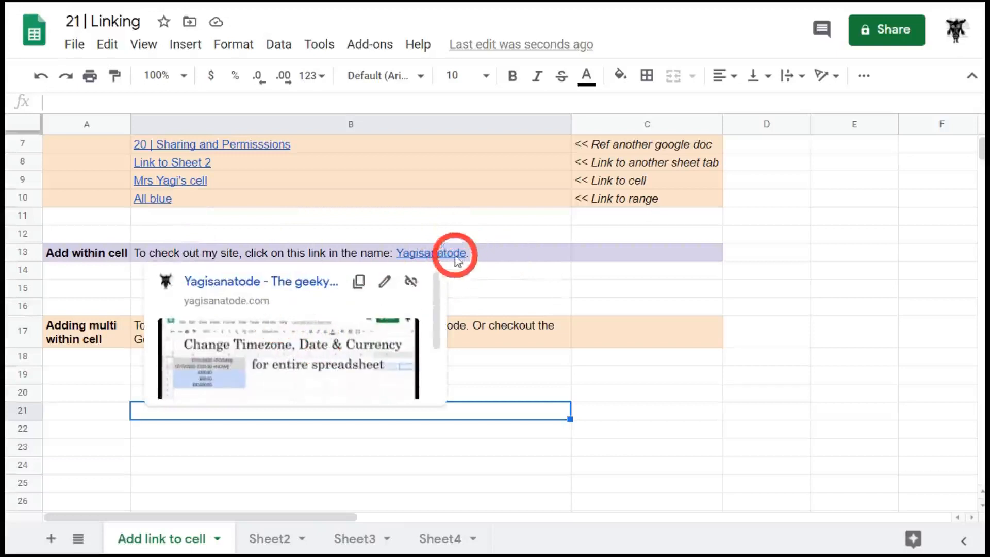
key(Return)
key(ctrl+z)
click(363, 373)
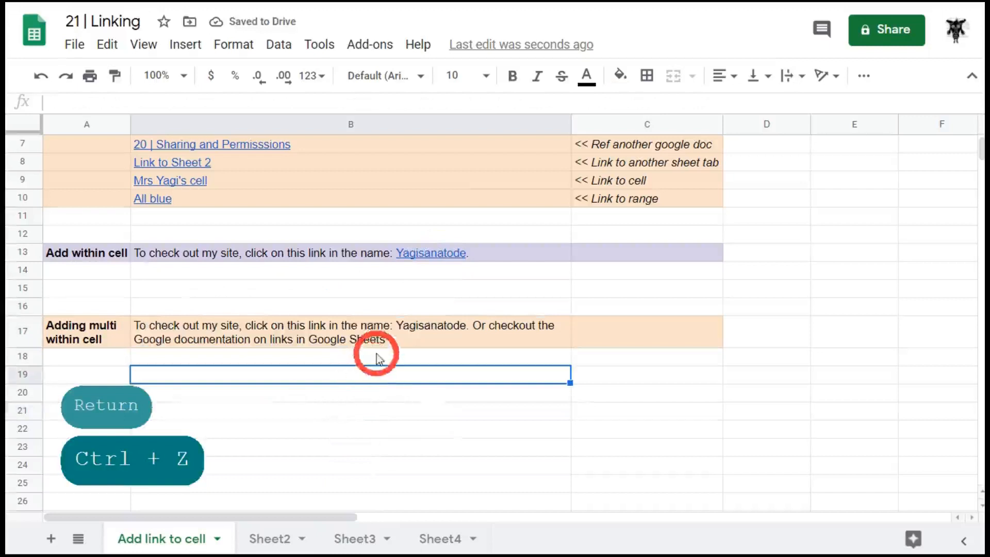
Edit B17's sentence and highlight the word 'Yagisanatode'
click(410, 342)
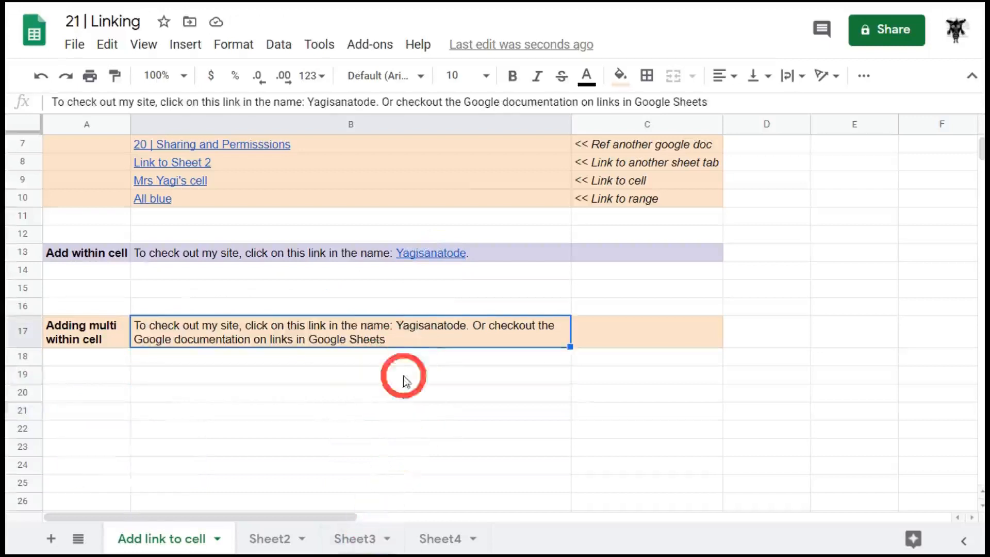
click(393, 94)
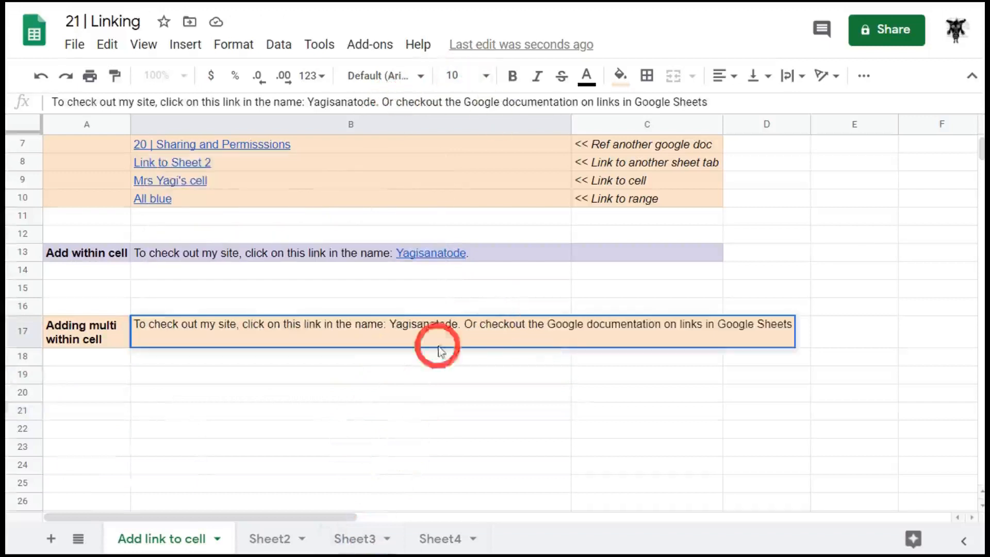
click(368, 326)
drag(457, 325, 391, 322)
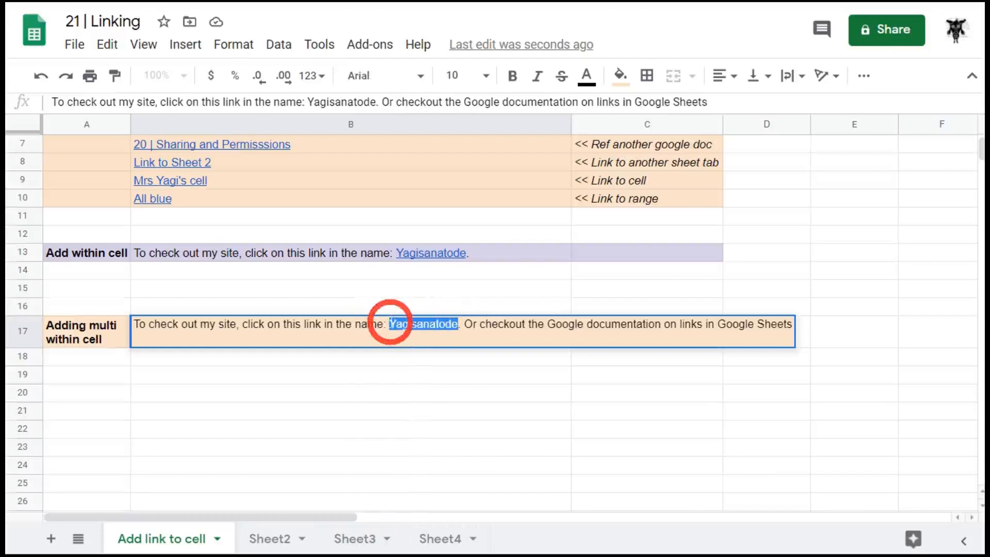
key(ctrl+k)
text(yag)
key(BackSpace)
key(BackSpace)
key(BackSpace)
scroll(625, 341, down, 2)
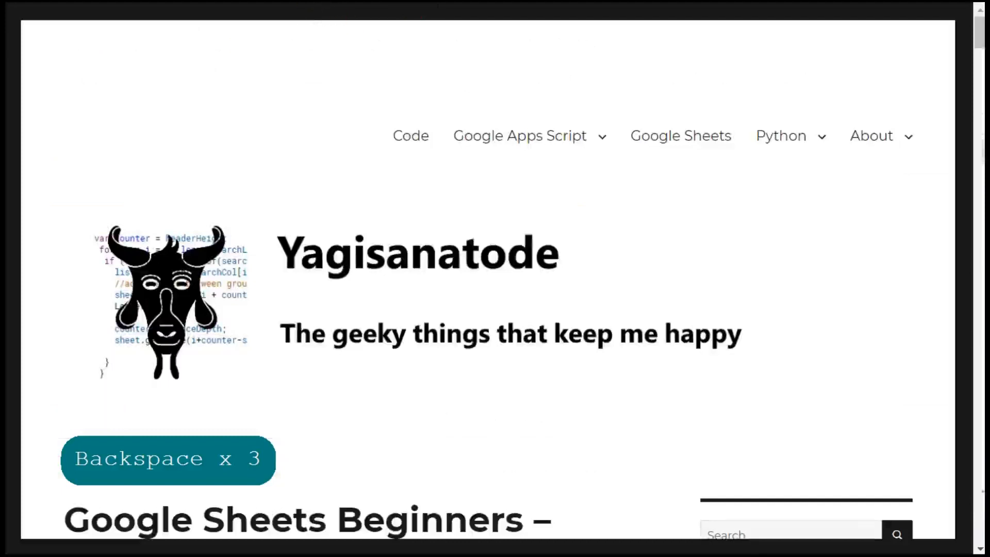
key(ctrl+c)
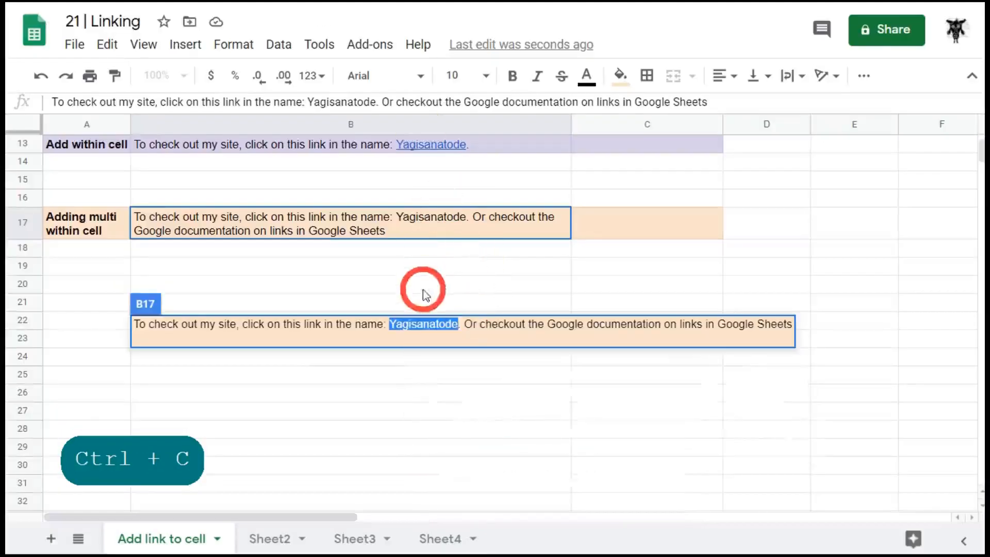
key(ctrl+k)
key(ctrl+v)
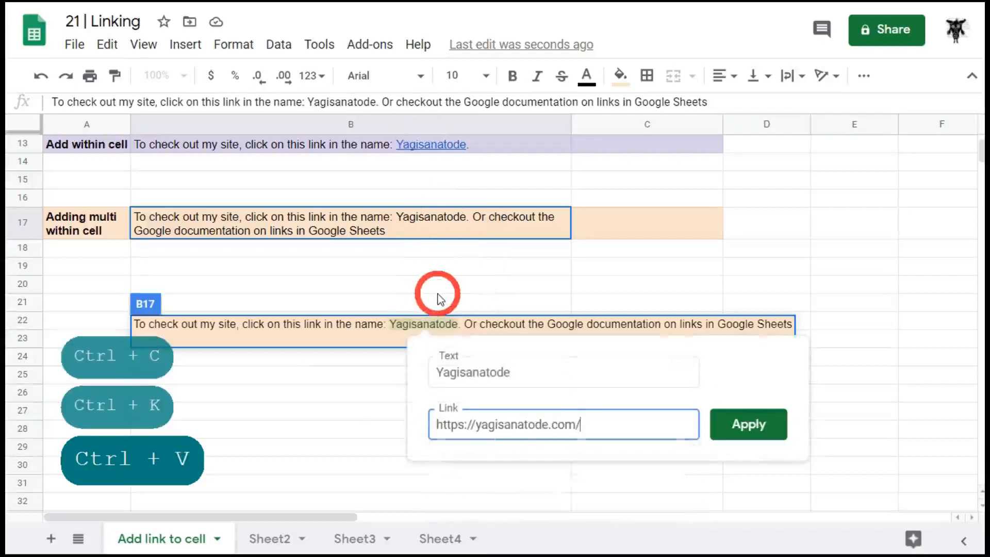
click(742, 424)
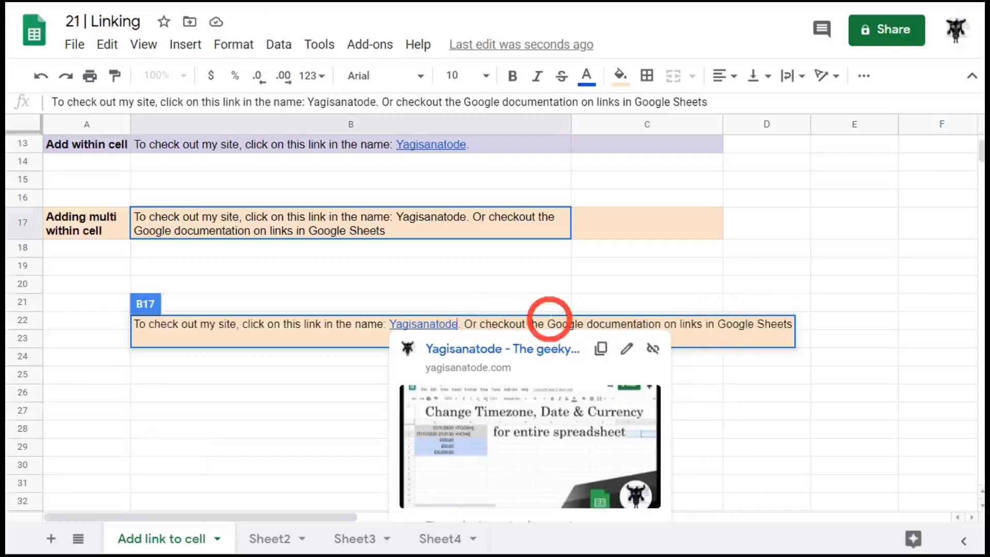
Link 'Google documentation' in B17 to the copied support.google.com help-thread URL
drag(548, 319, 662, 316)
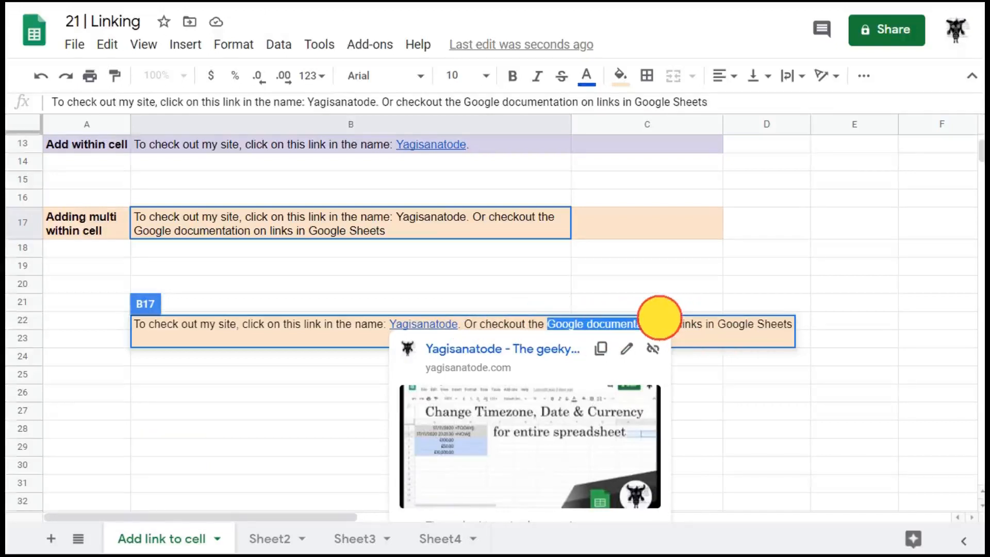
drag(659, 317, 661, 328)
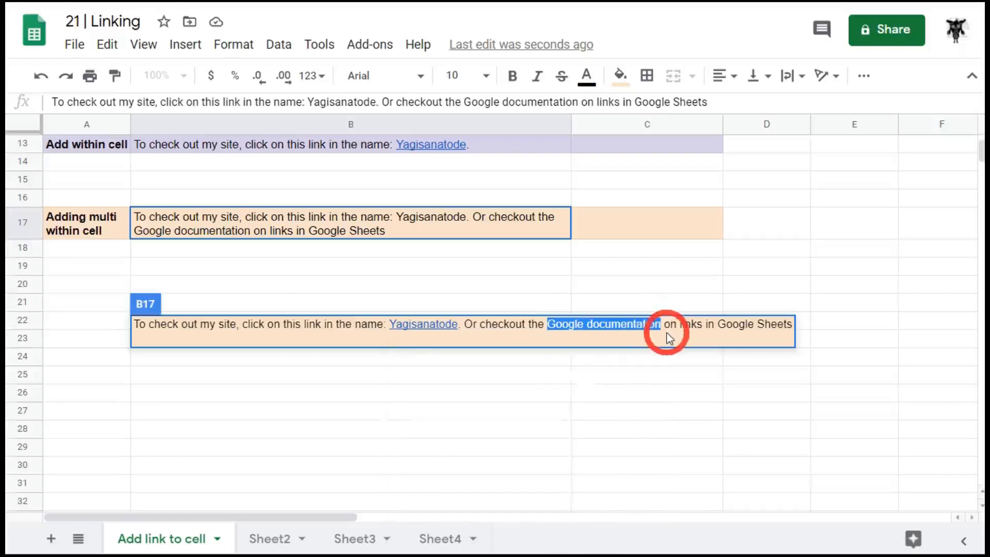
key(ctrl+k)
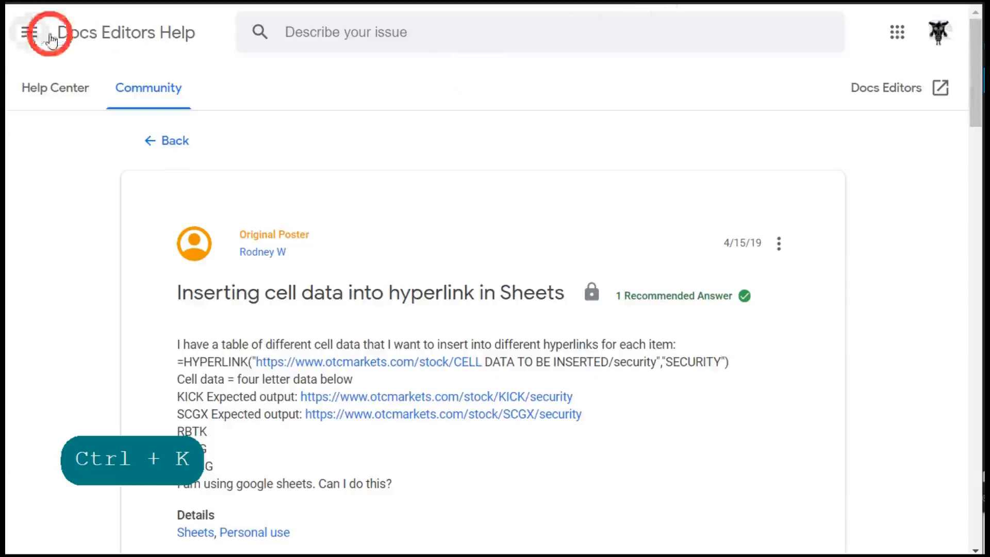
key(ctrl+c)
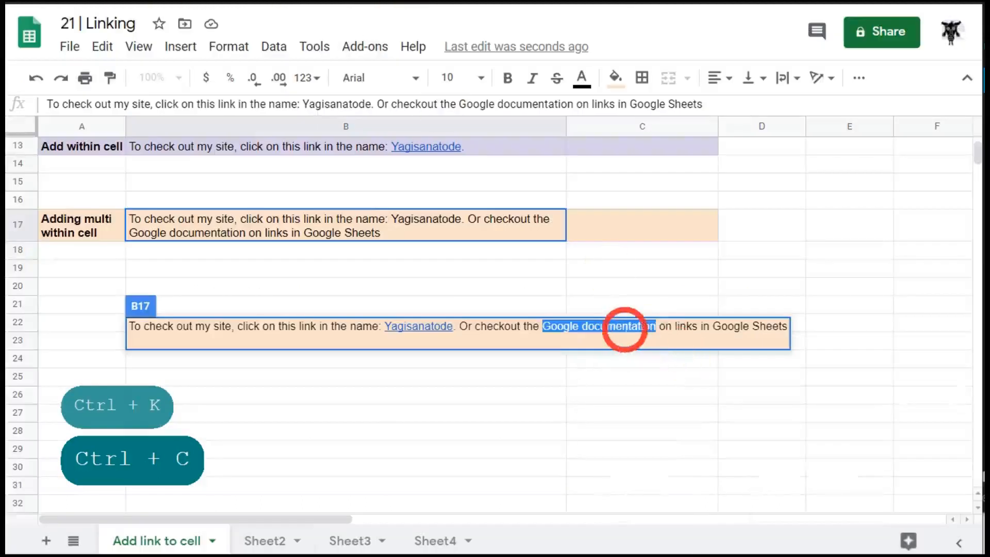
key(ctrl+k)
key(ctrl+v)
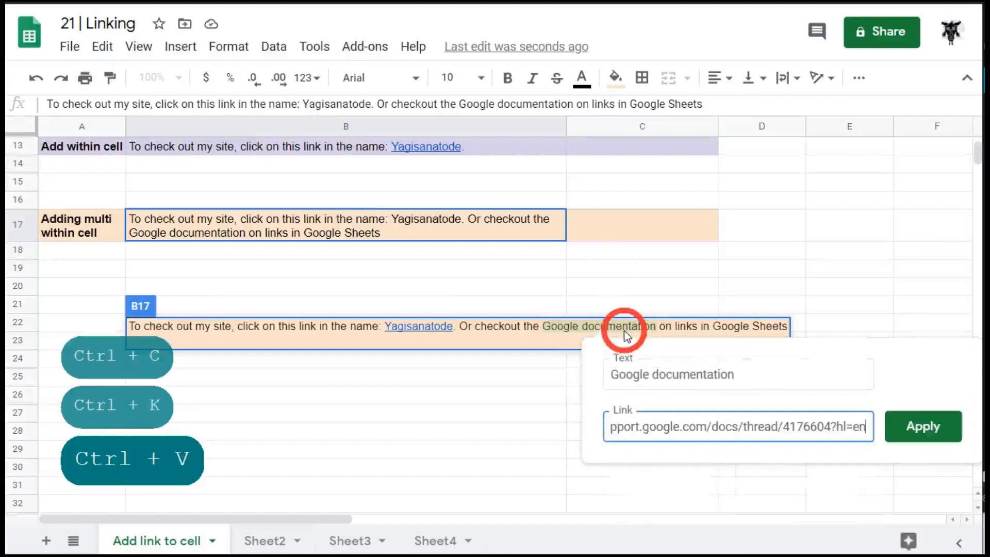
click(952, 428)
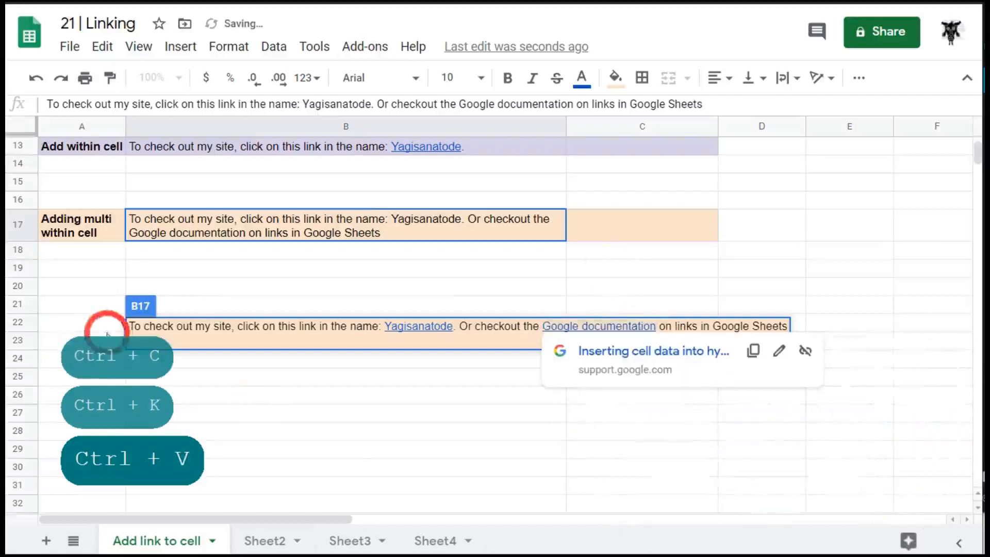
click(350, 436)
scroll(361, 330, up, 2)
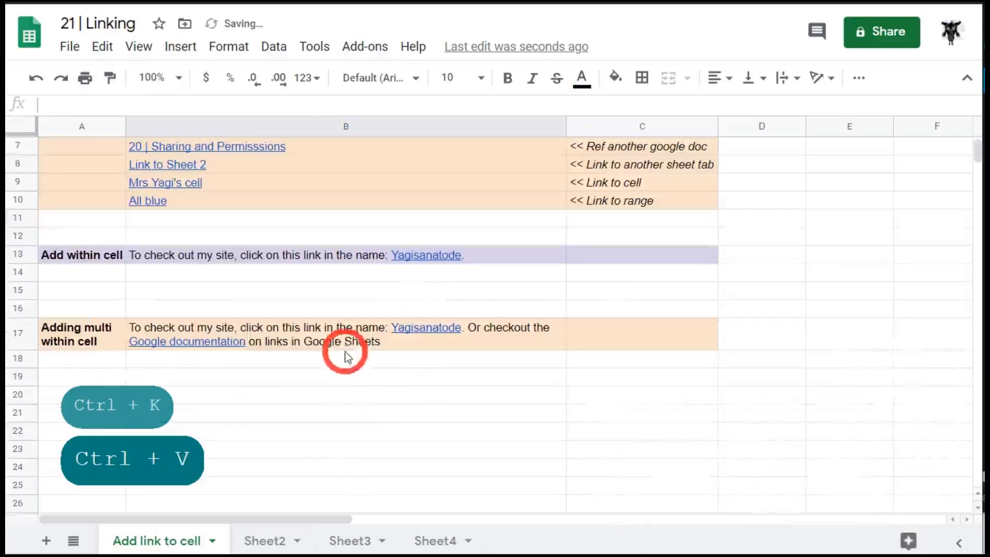
mouse_move(230, 348)
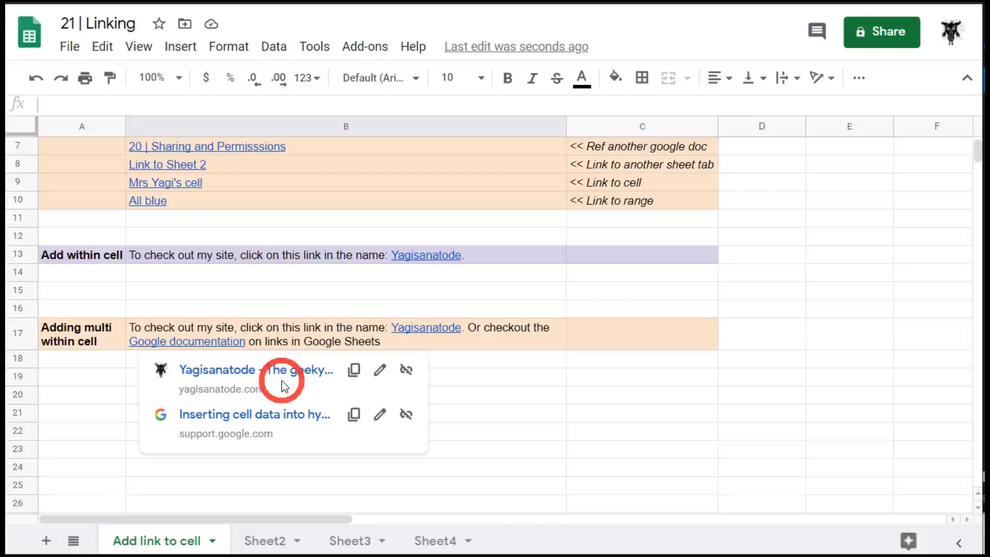
click(273, 417)
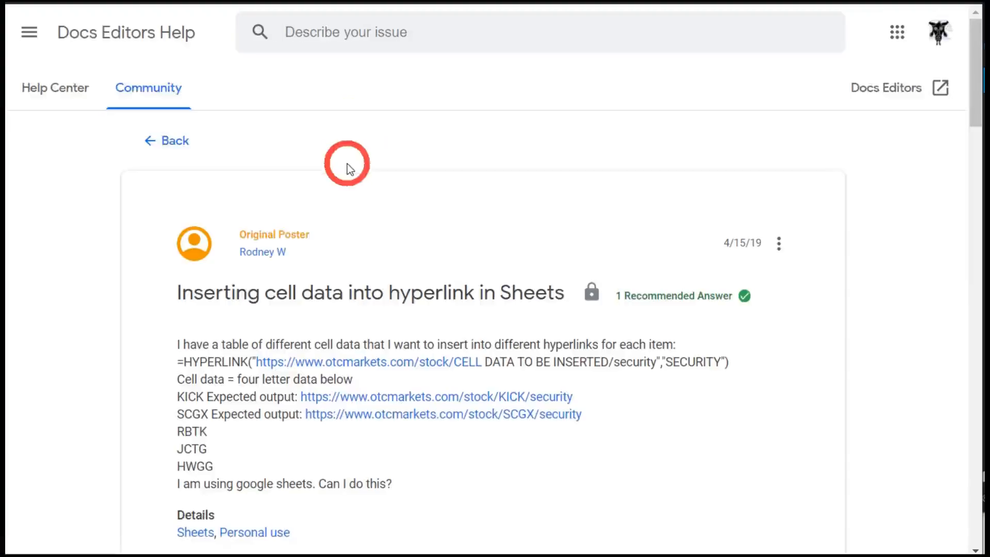
click(323, 1)
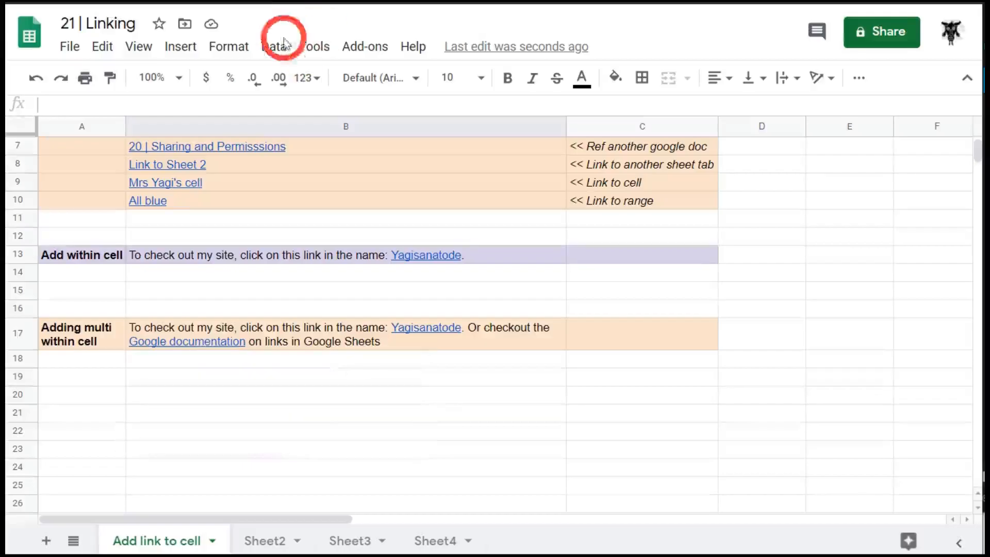
mouse_move(446, 333)
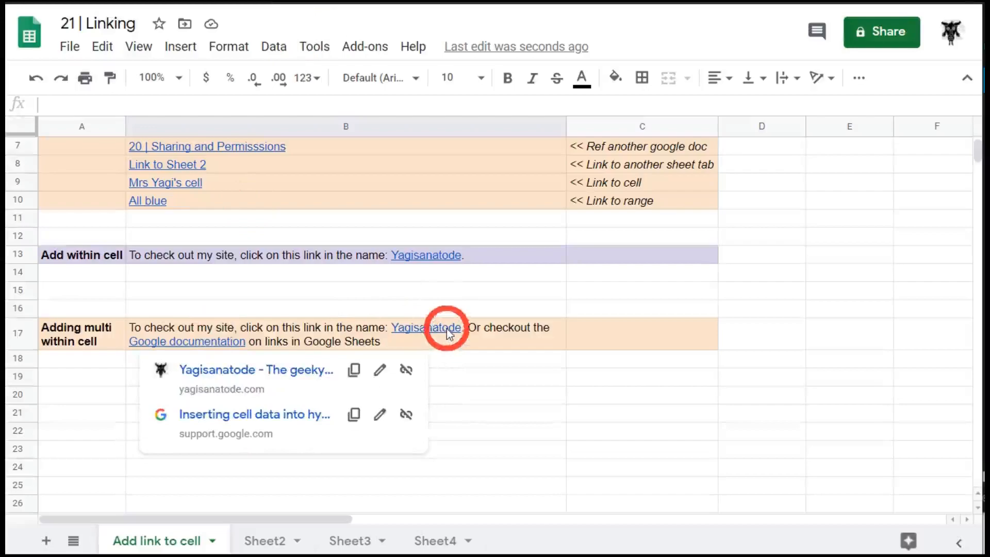
click(342, 361)
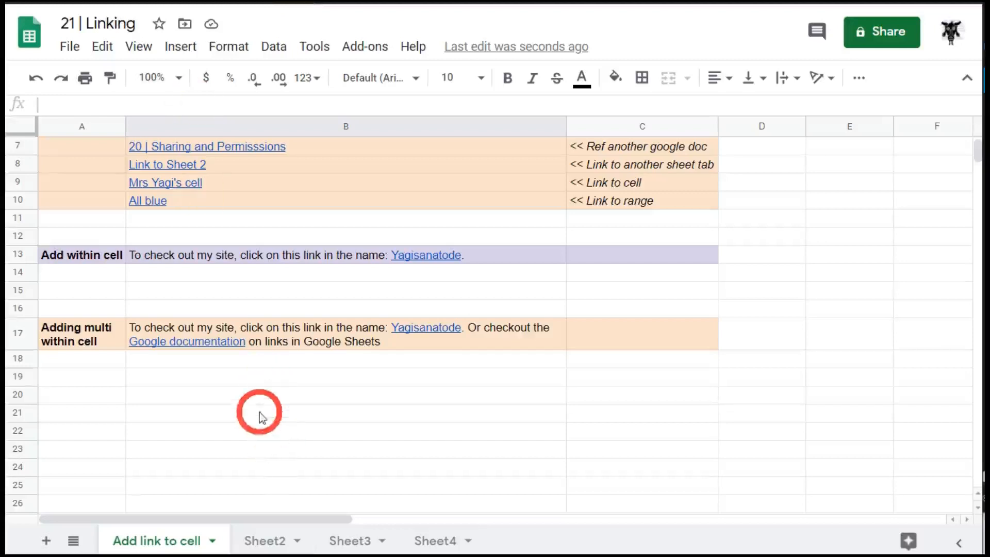
click(227, 397)
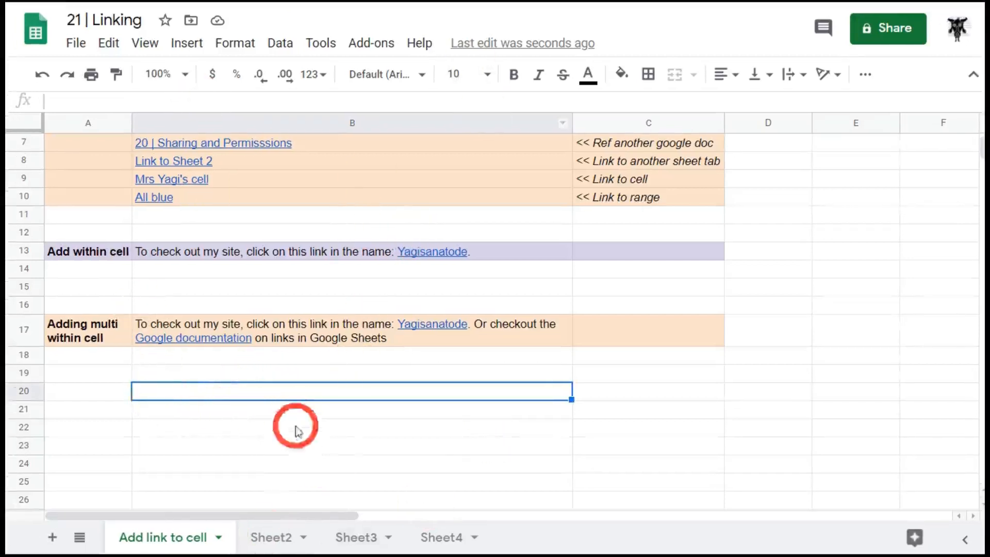
Copy a link to cell A1 on Sheet2
click(294, 538)
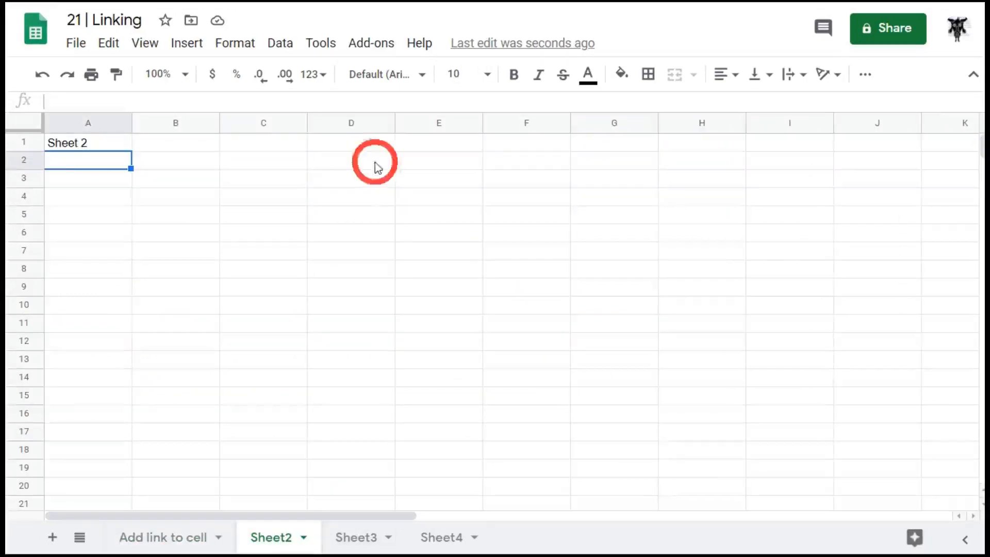
click(101, 147)
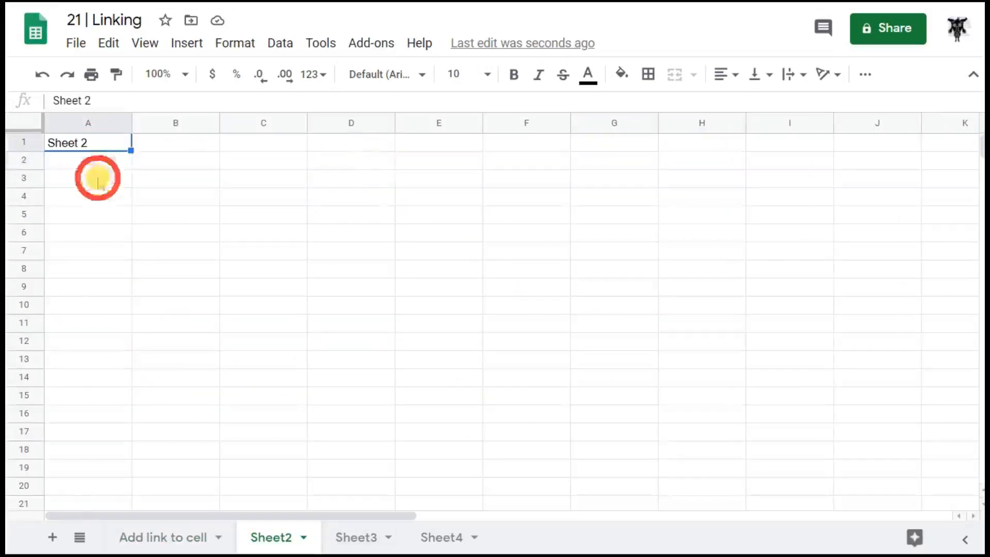
right_click(115, 150)
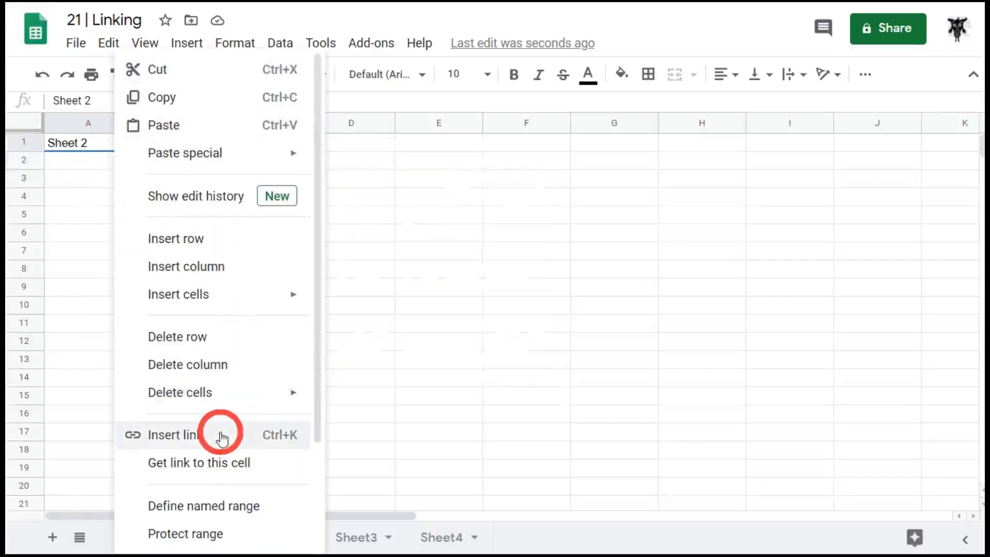
click(229, 467)
Paste the Sheet2!A1 cell link into B20 on Add link to cell
click(155, 537)
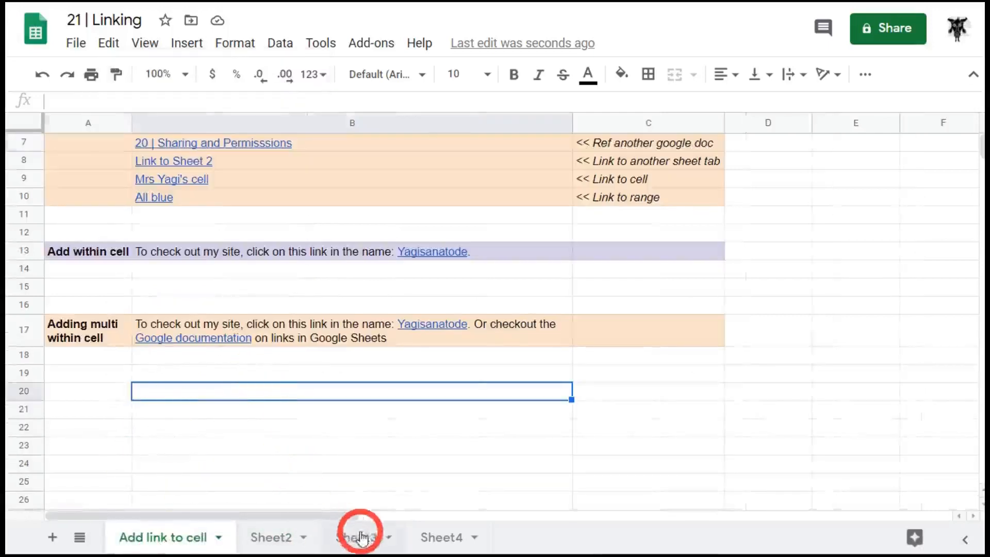
key(ctrl+v)
key(ctrl+v)
key(Return)
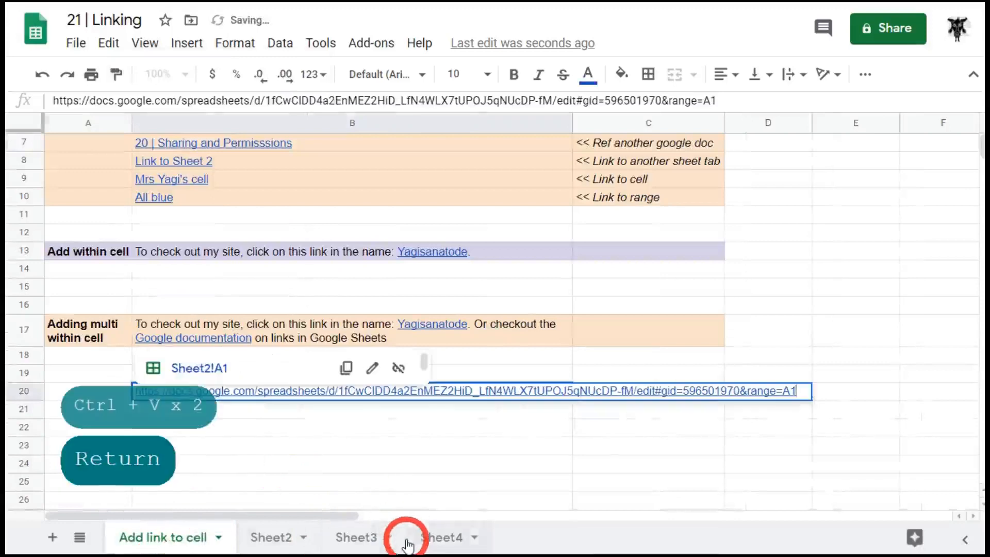
scroll(271, 260, up, 2)
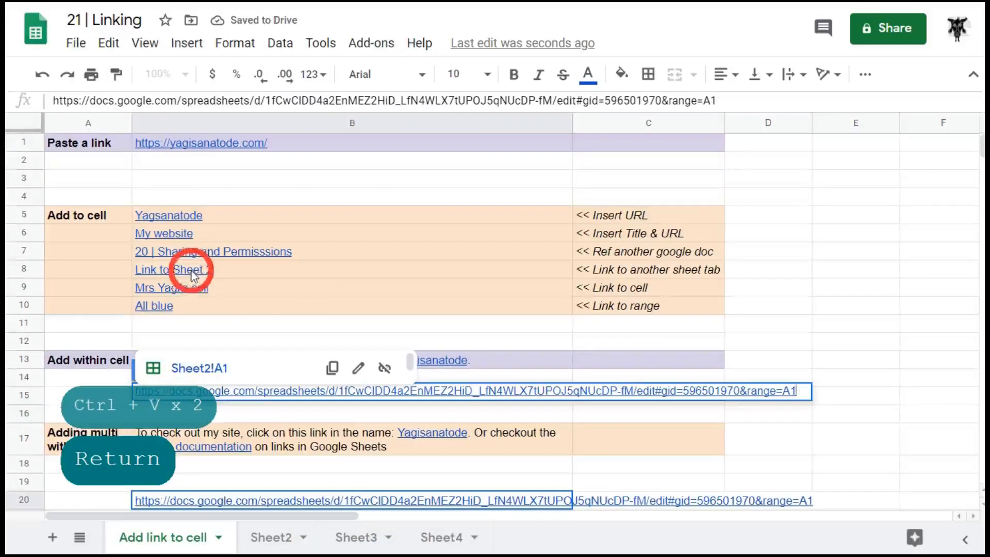
scroll(187, 430, down, 2)
Follow B20's link to Sheet2 A1, then return and close the preview
click(217, 448)
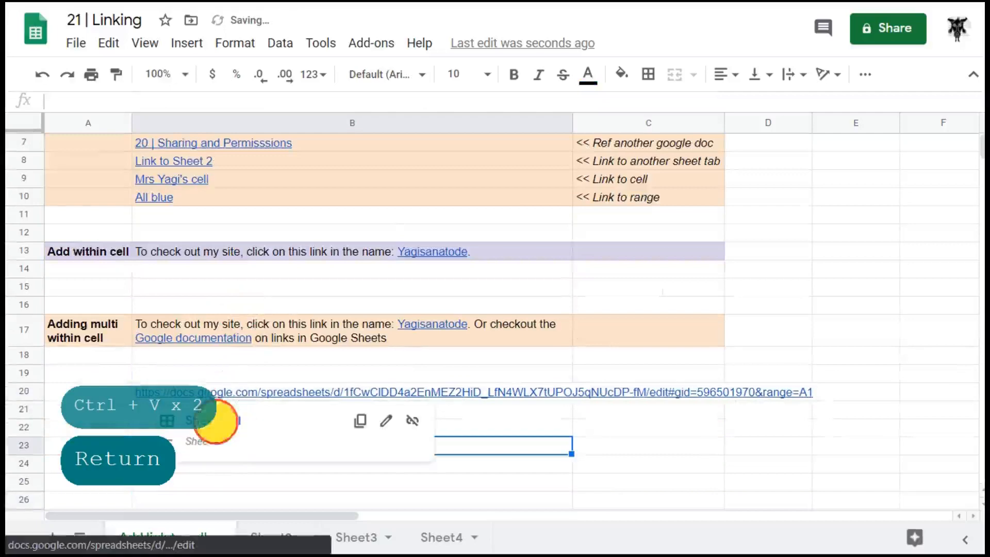
click(211, 420)
click(163, 537)
scroll(497, 391, down, 2)
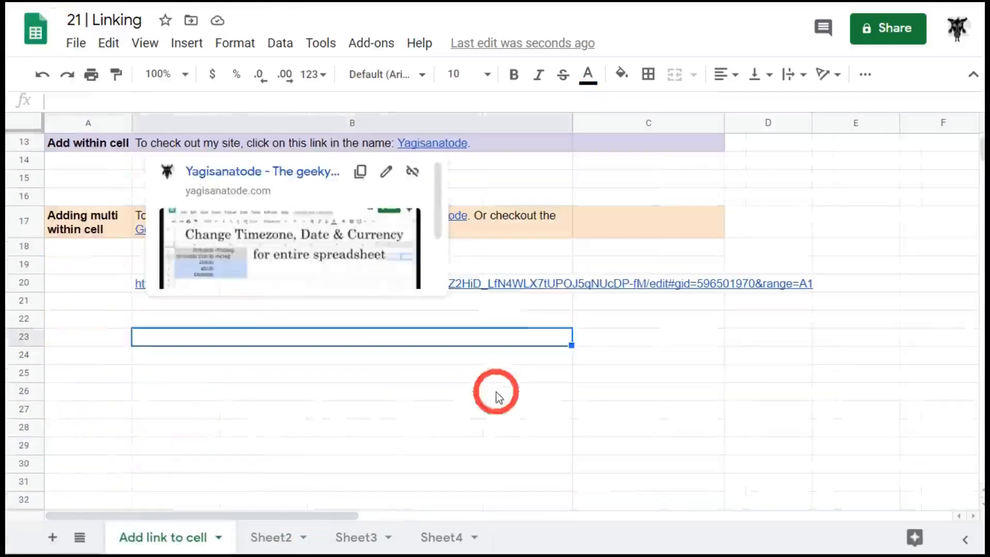
click(468, 407)
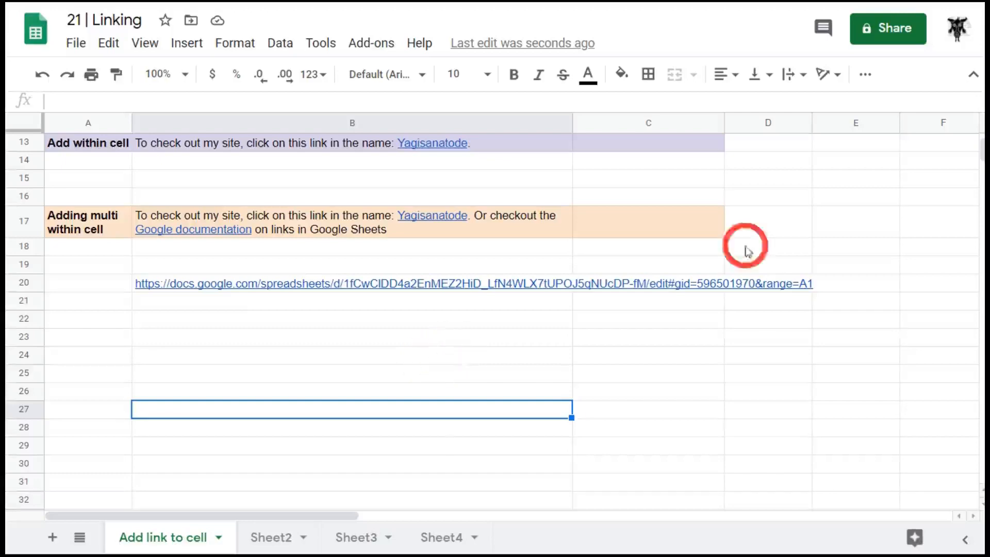
Load the copied Sheet2!A1 link in a new browser tab, then return to Add link to cell
key(ctrl+t)
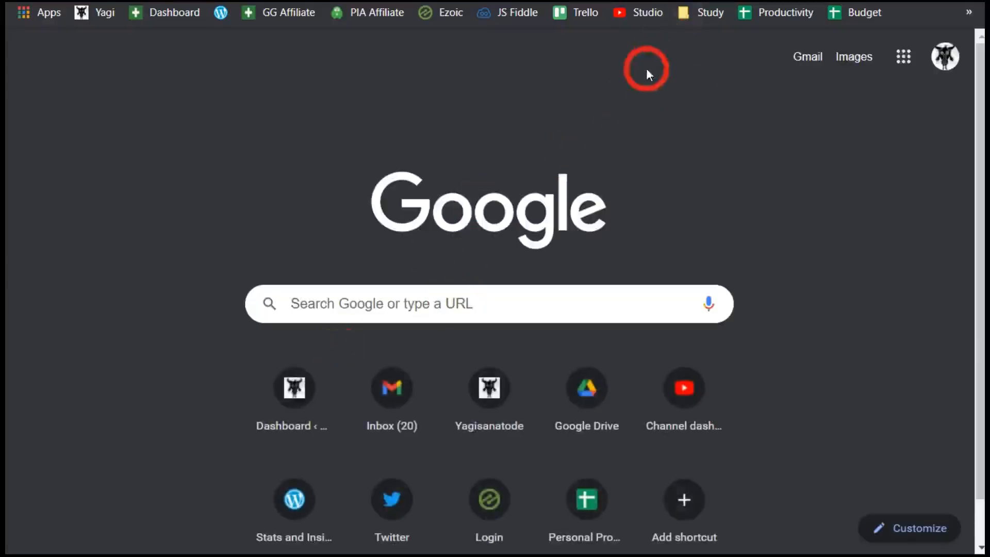
key(ctrl+v)
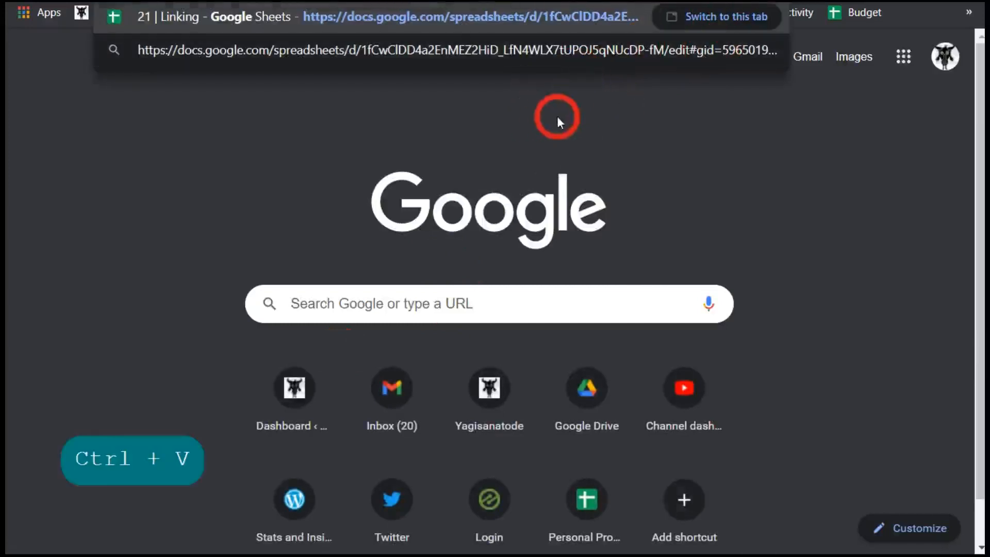
key(Return)
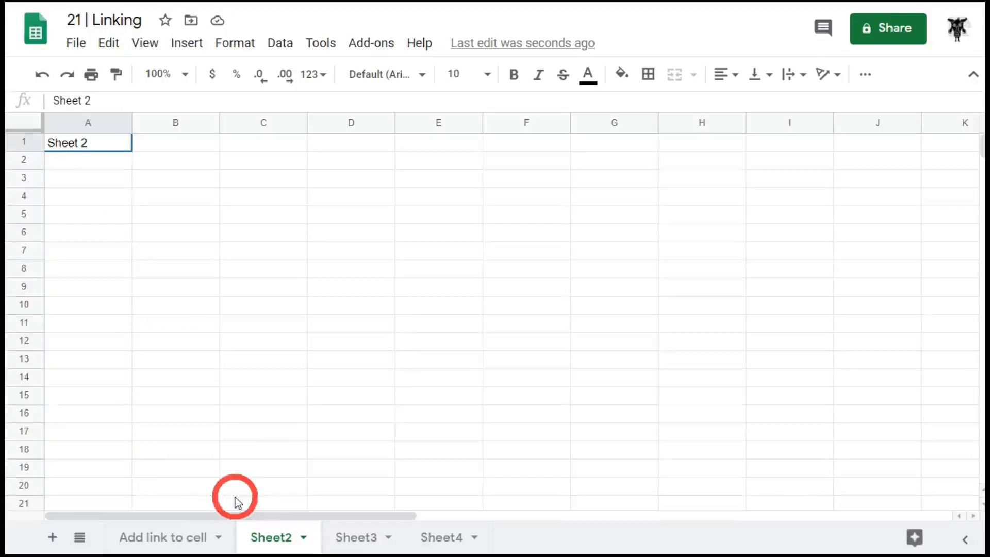
click(161, 539)
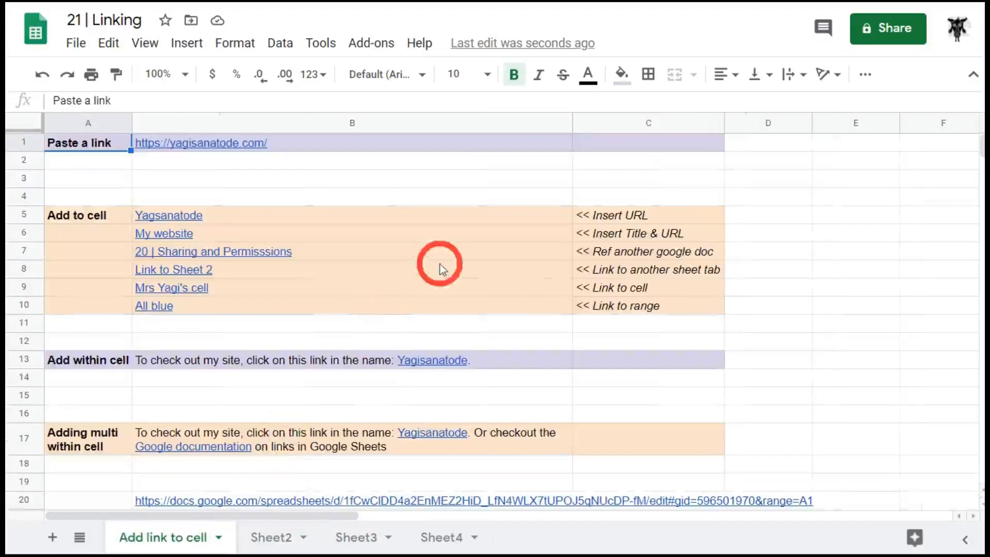